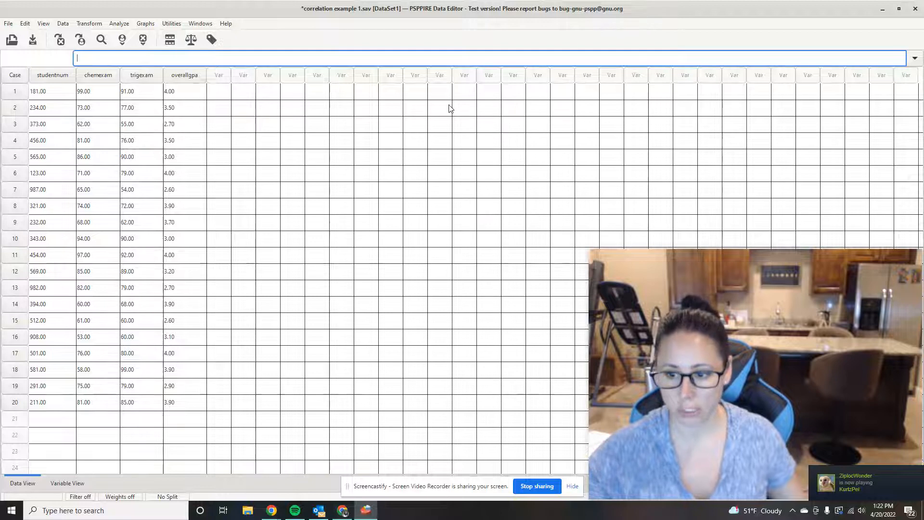
- Review the dataset's variable definitions and return to the case data
mouse_move(814, 446)
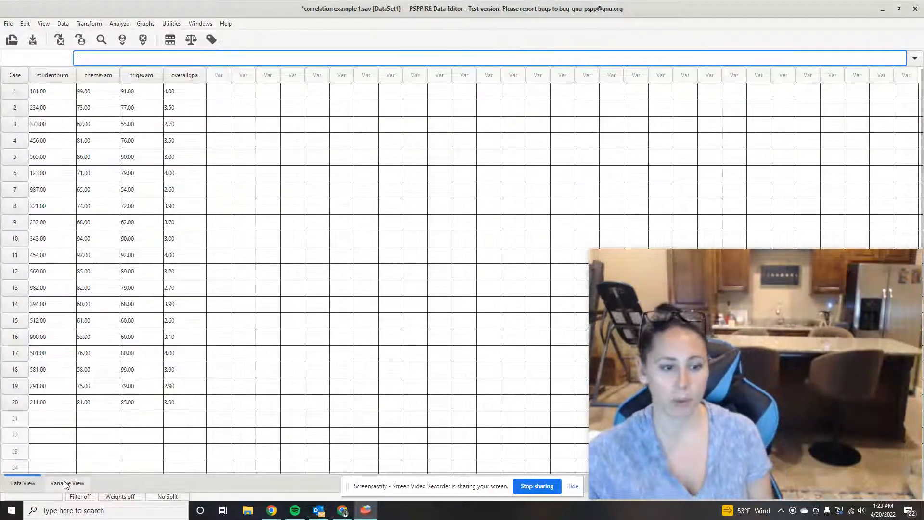
left_click(67, 483)
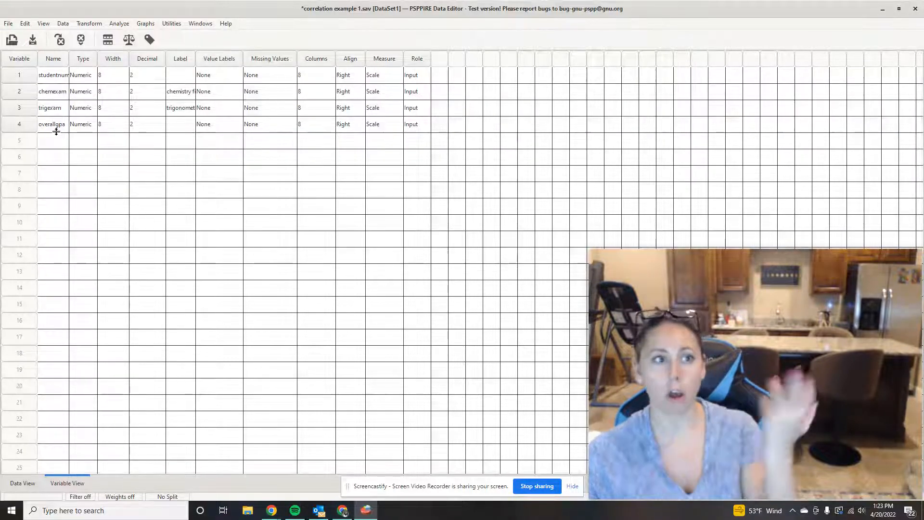
left_click(28, 482)
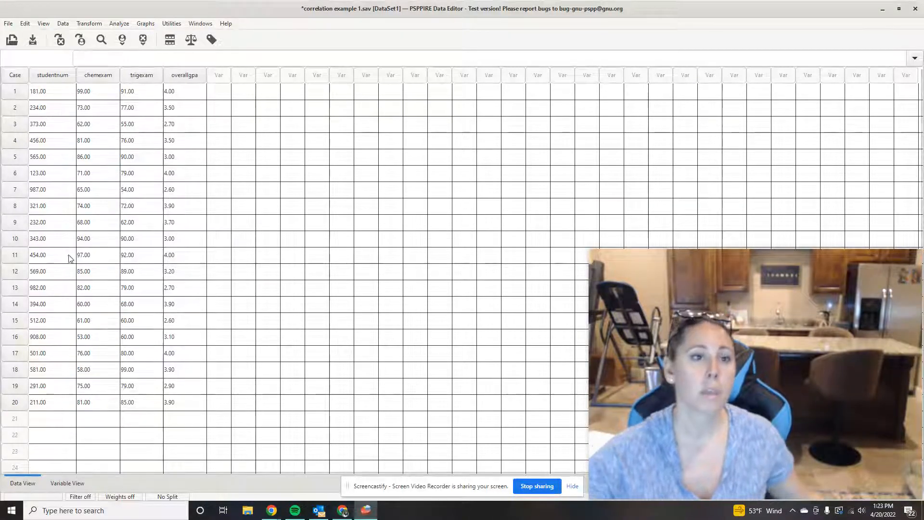
- Create a scatterplot with the chemistry final exam score on the X axis and the trigonometry final exam score on the Y axis
left_click(169, 25)
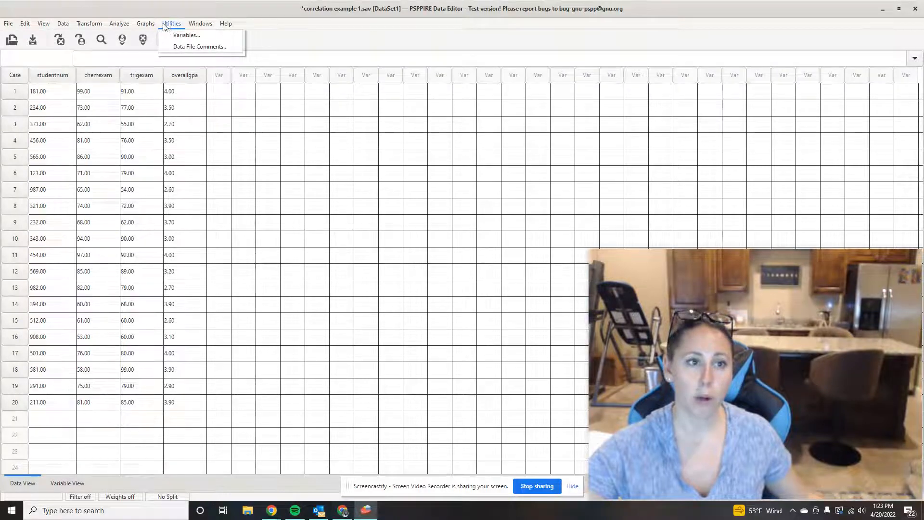
mouse_move(148, 26)
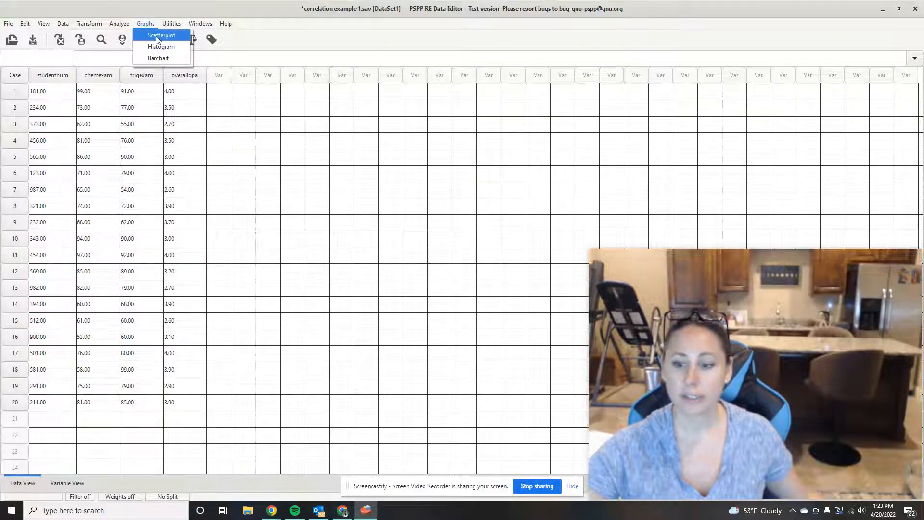
left_click(157, 37)
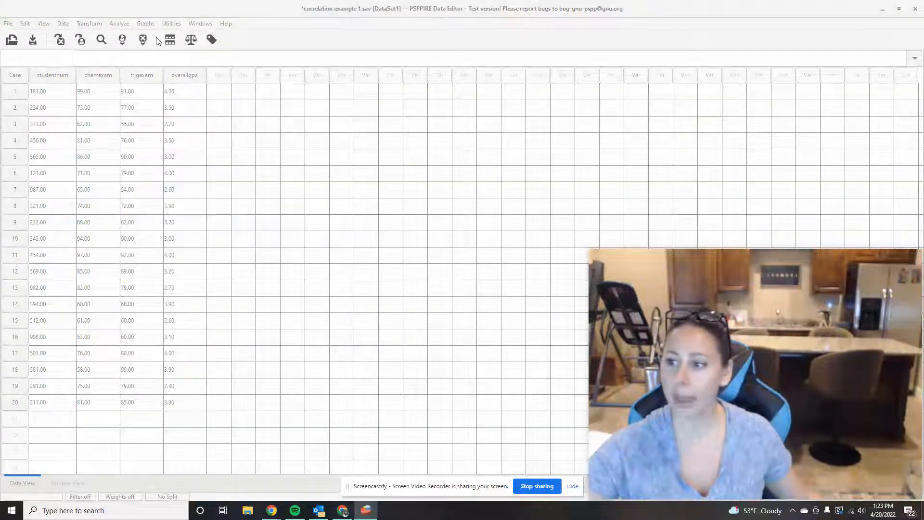
left_click_drag(465, 116, 415, 106)
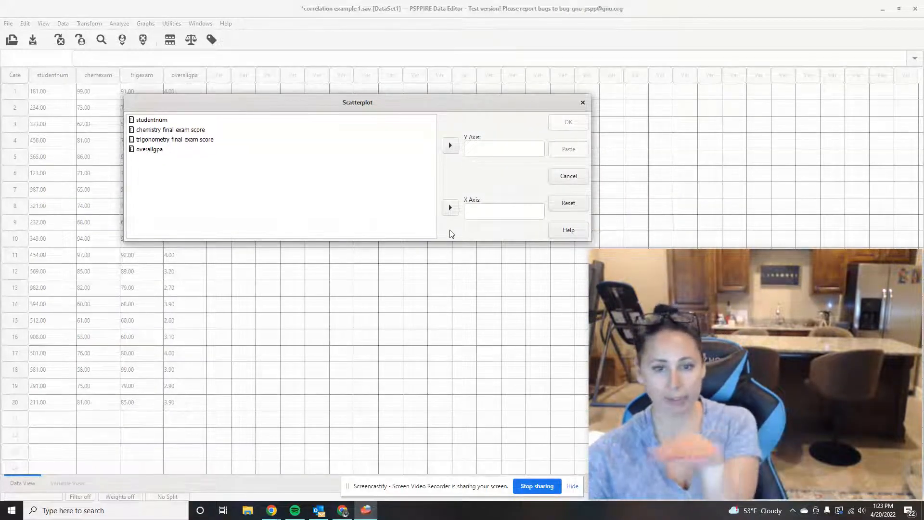
left_click(199, 131)
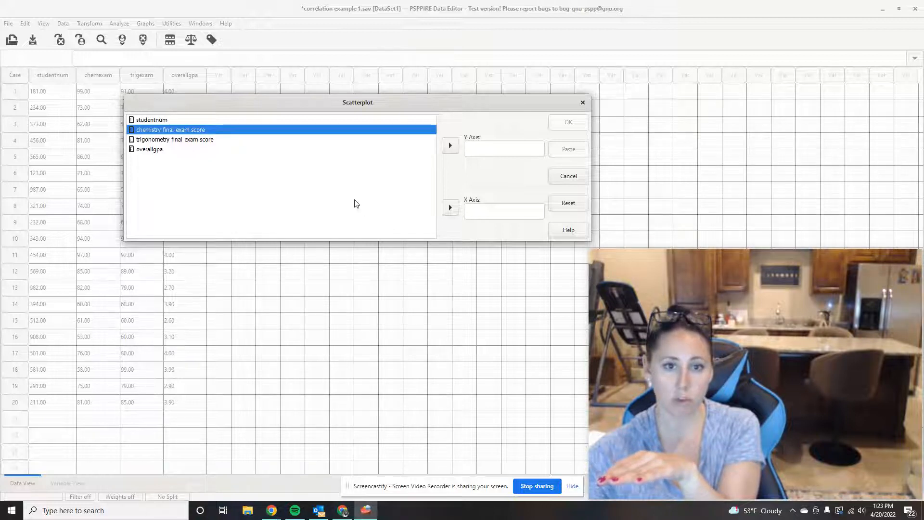
left_click(450, 208)
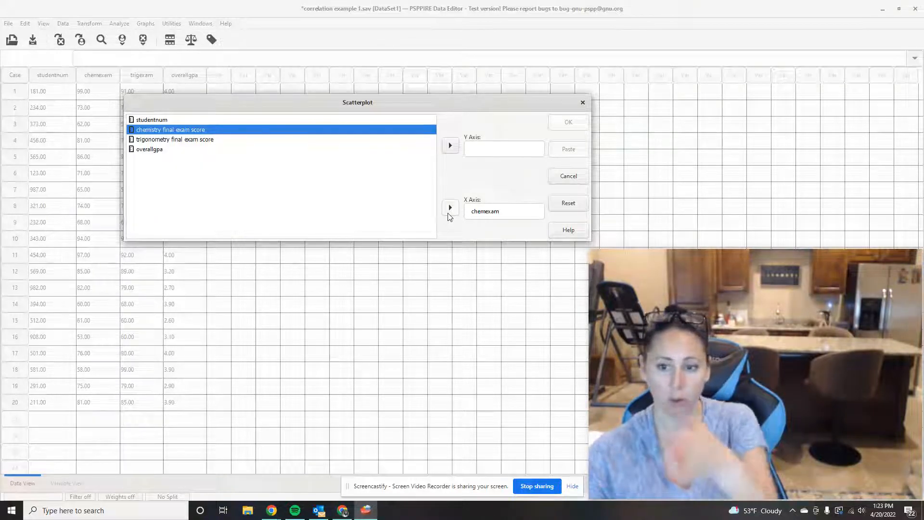
left_click(221, 140)
left_click(450, 146)
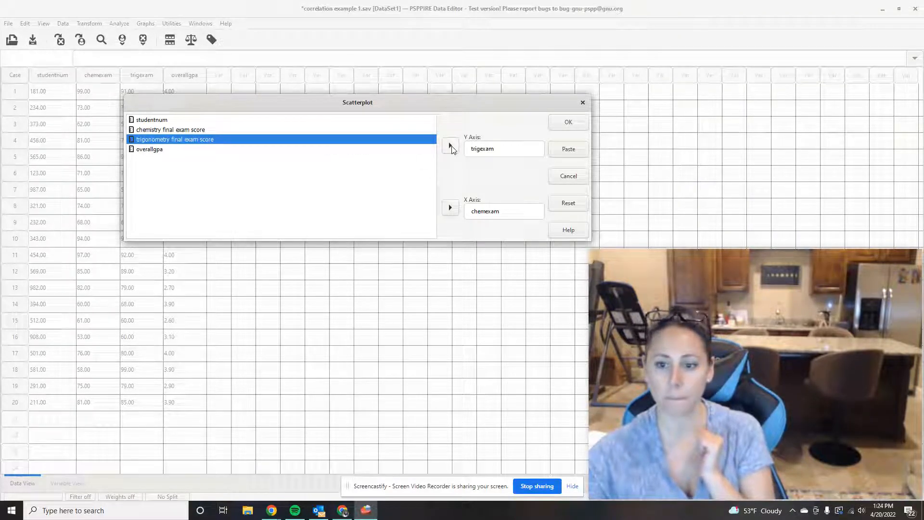
left_click(567, 123)
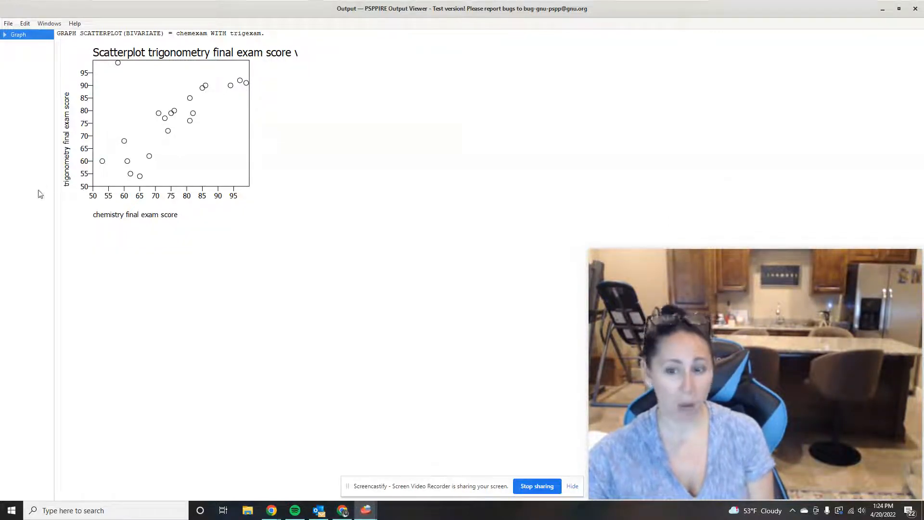
- Examine the scatterplot of chemistry and trigonometry exam scores, and return to the dataset
left_click(96, 186)
left_click(125, 244)
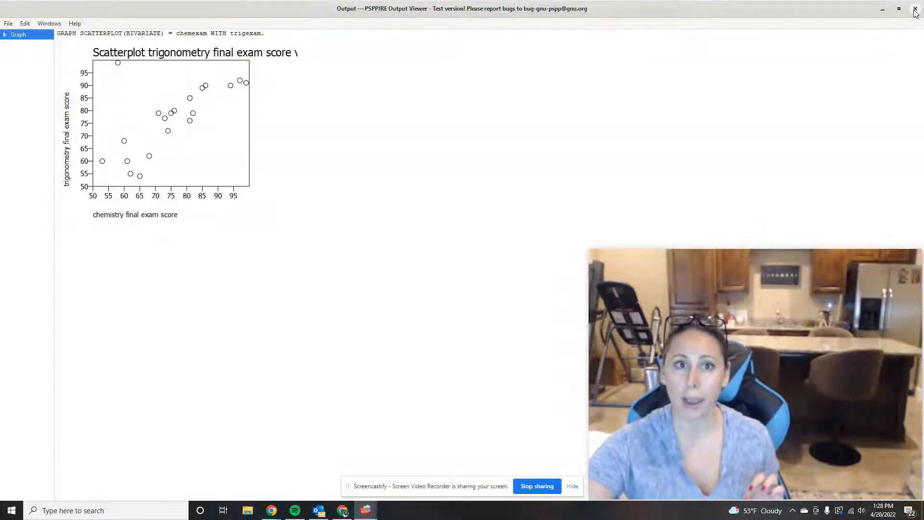
left_click(888, 13)
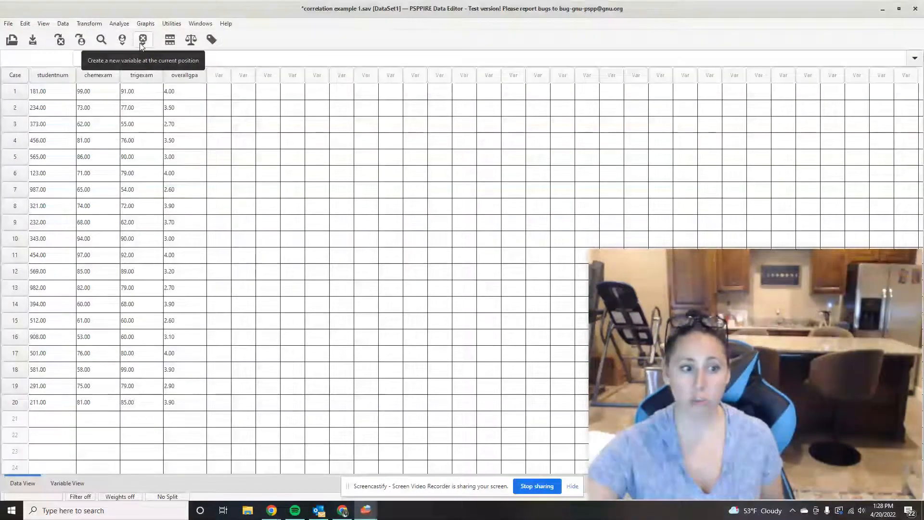
- Start a bivariate correlation and remove chemexam, trigexam and overallgpa from its list of analysed variables
left_click(119, 24)
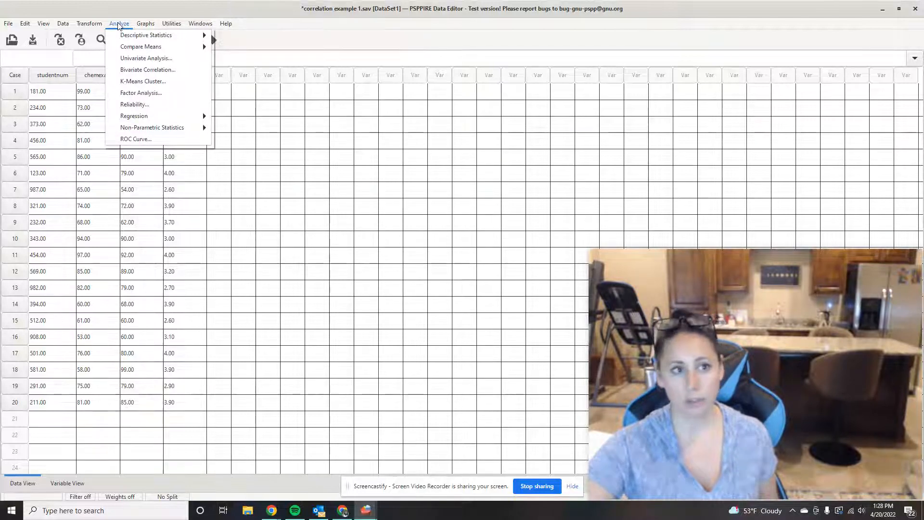
left_click(141, 71)
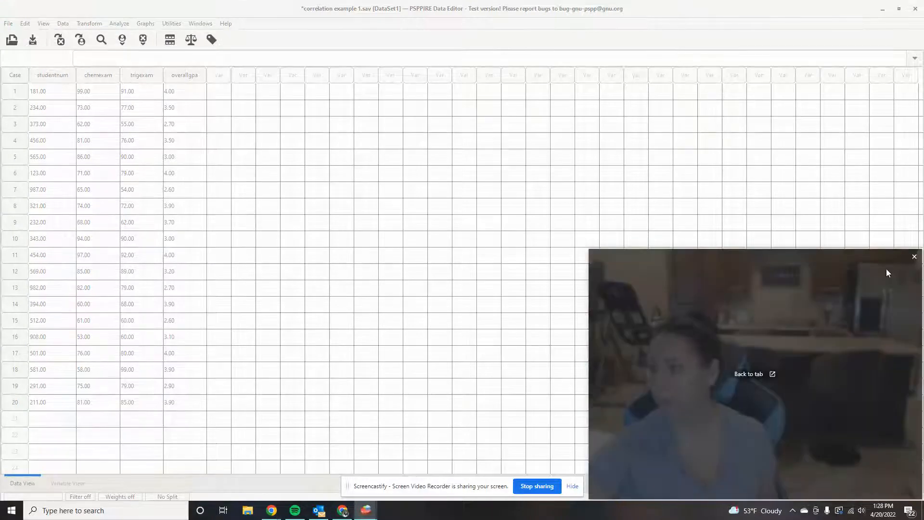
left_click_drag(923, 173, 454, 92)
left_click(440, 134)
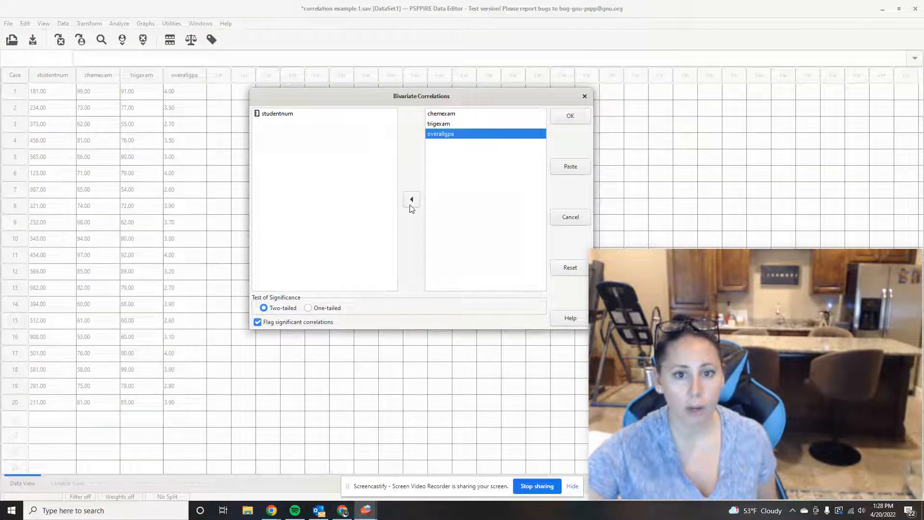
left_click(410, 205)
left_click(409, 196)
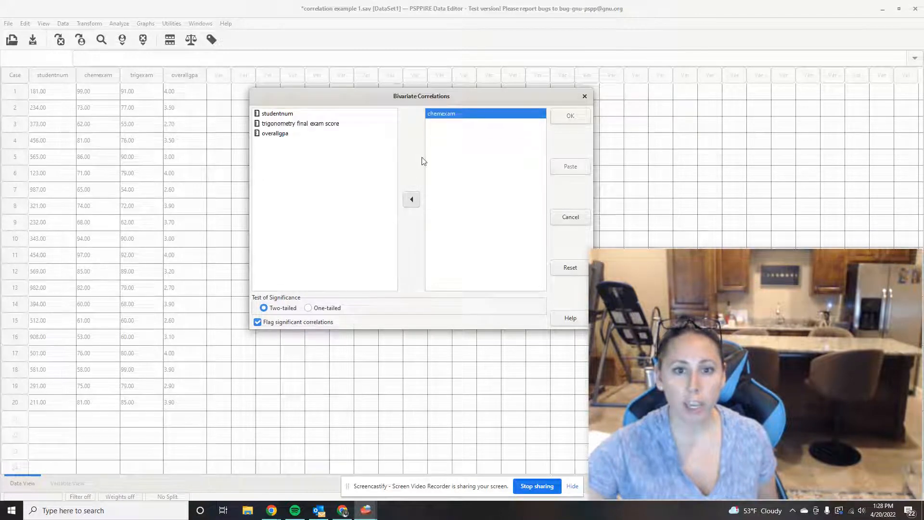
left_click(409, 197)
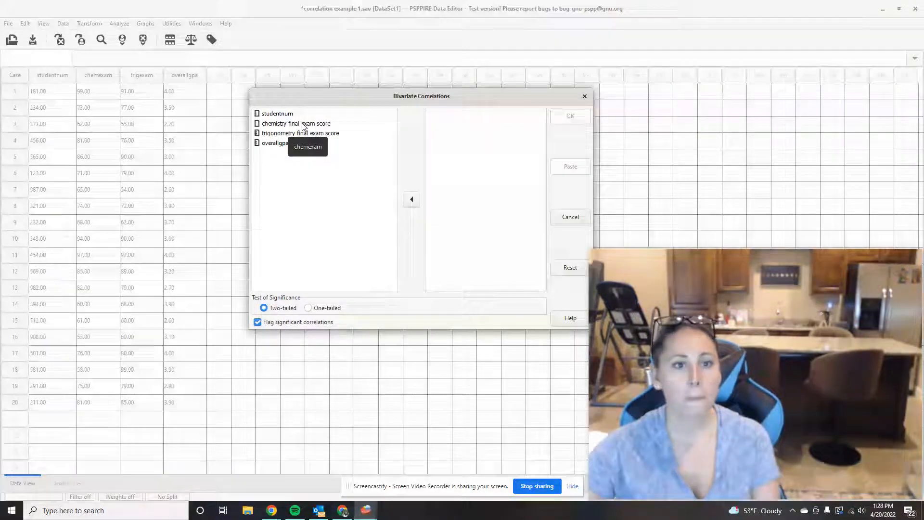
- Add the chemistry and trigonometry final exam scores to the bivariate correlation and run it
left_click(304, 124)
left_click(413, 200)
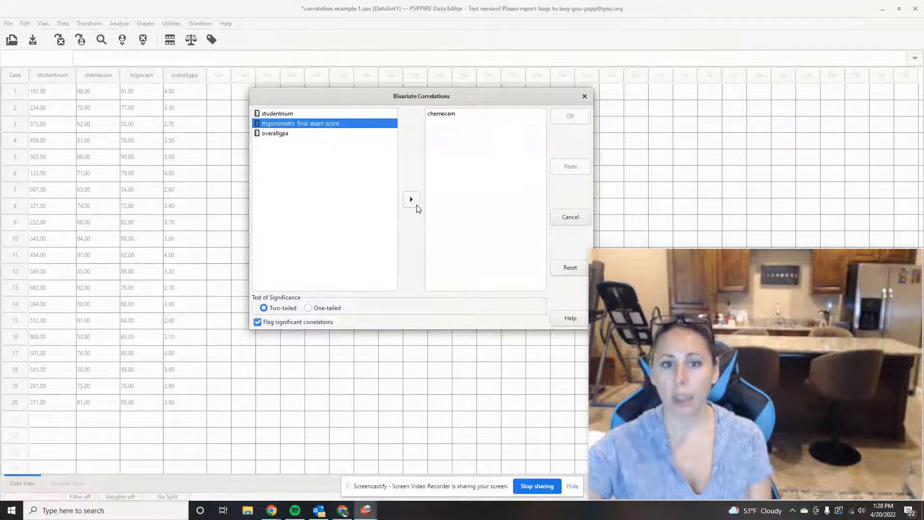
left_click(411, 200)
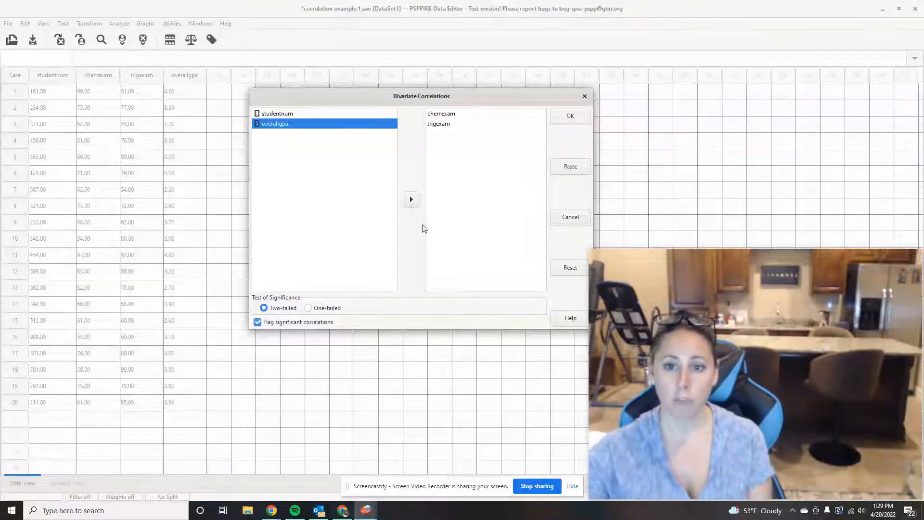
left_click(577, 119)
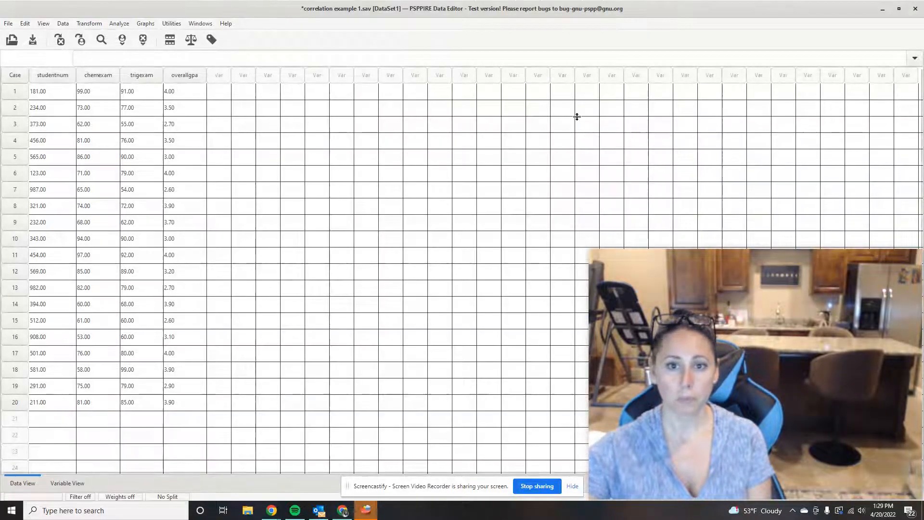
- Examine the Pearson correlation and significance in the output's Correlations table, and return to the dataset
mouse_move(366, 510)
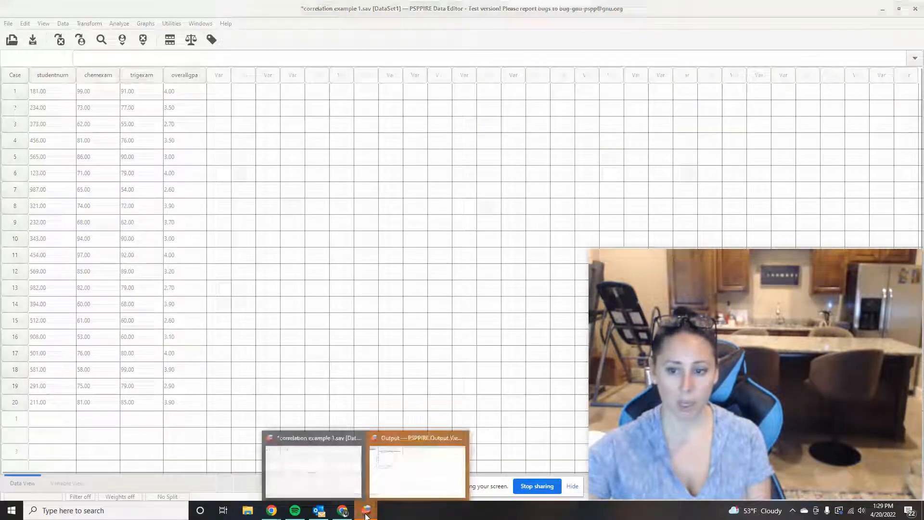
left_click(407, 458)
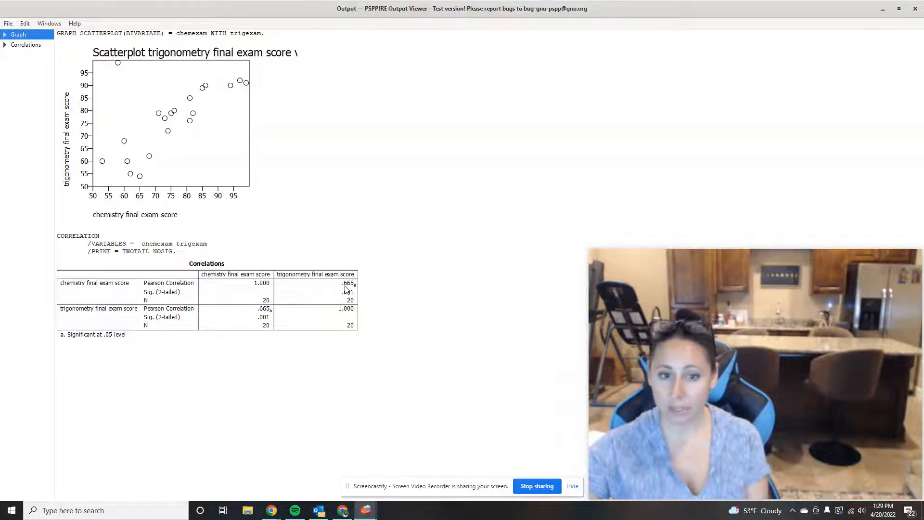
left_click(346, 293)
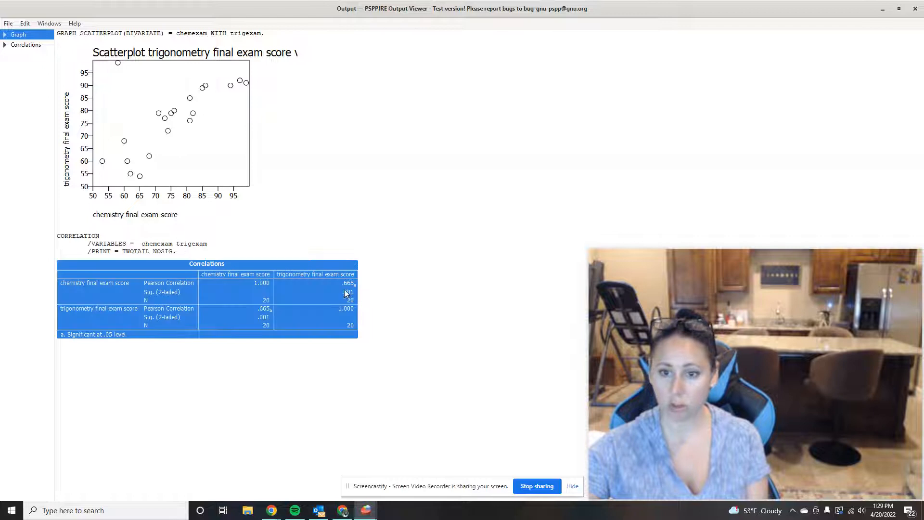
left_click(378, 287)
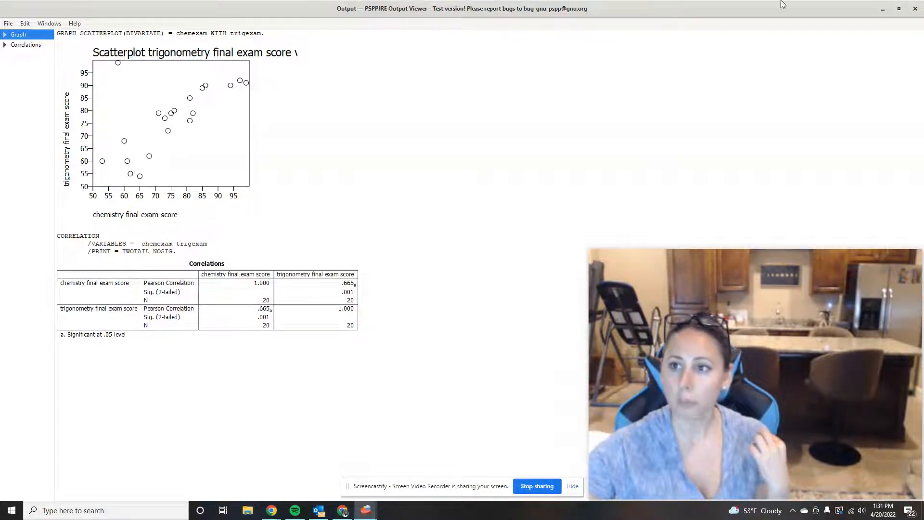
left_click(883, 9)
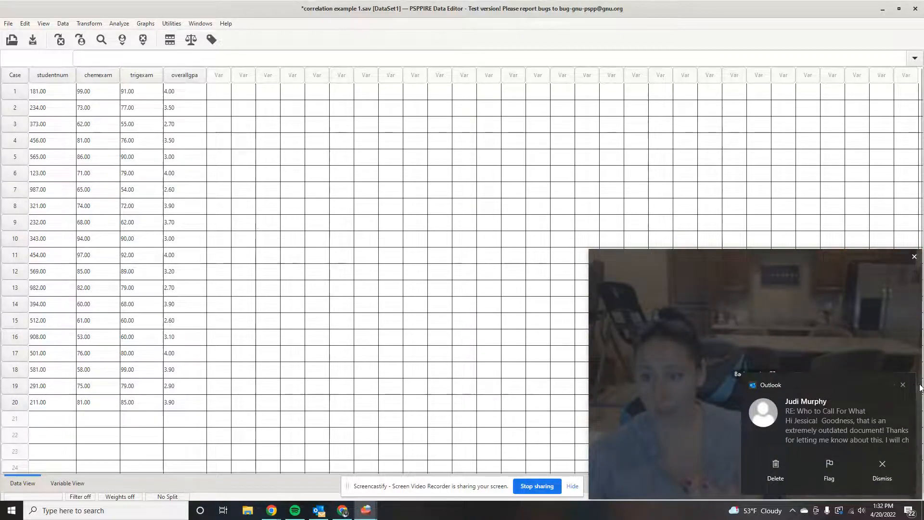
left_click(902, 384)
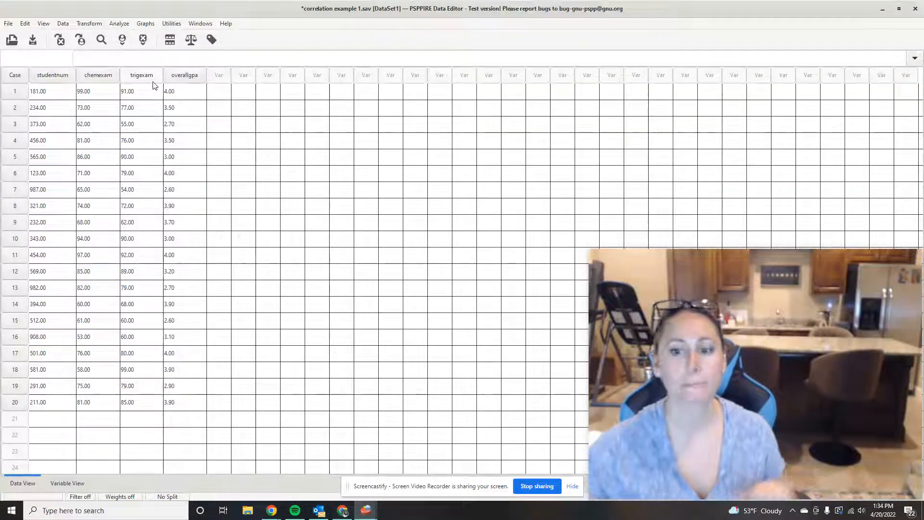
- Start another scatterplot and clear the variables assigned to its X and Y axes
left_click(143, 24)
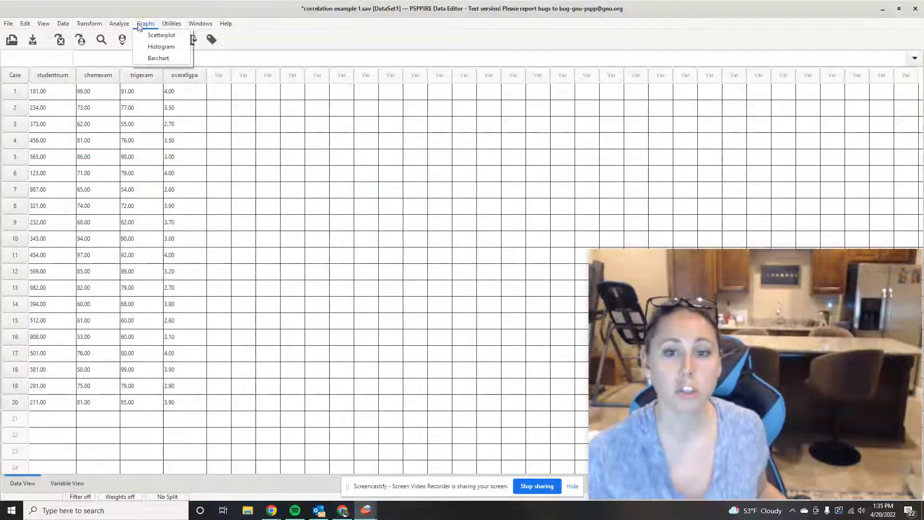
left_click(161, 35)
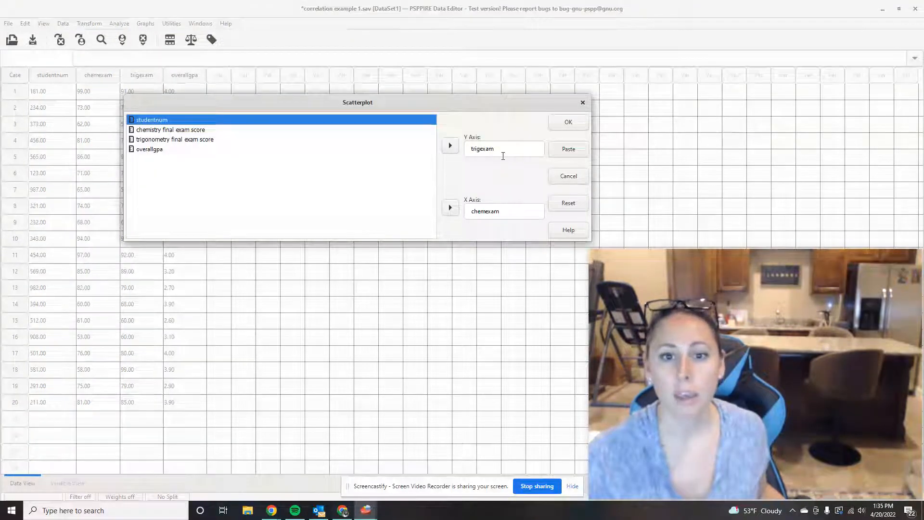
left_click(449, 207)
left_click(449, 146)
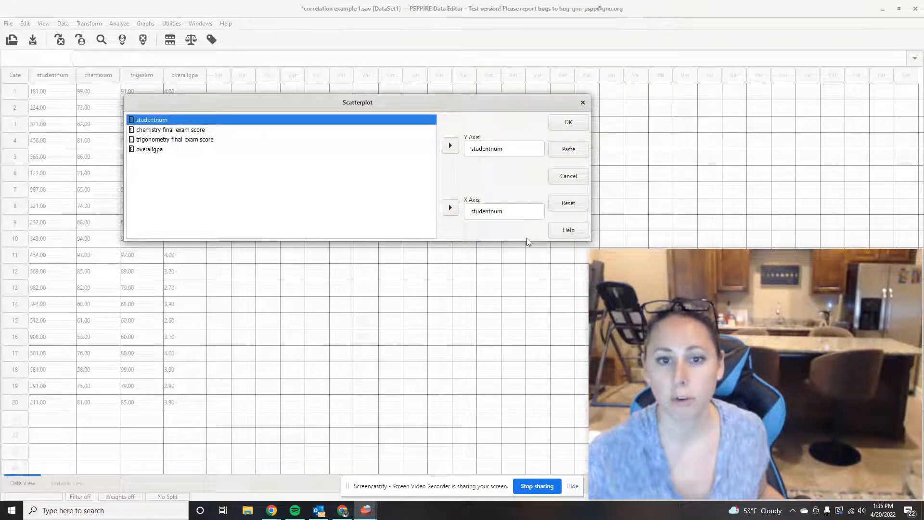
left_click(449, 147)
left_click(525, 213)
left_click(449, 207)
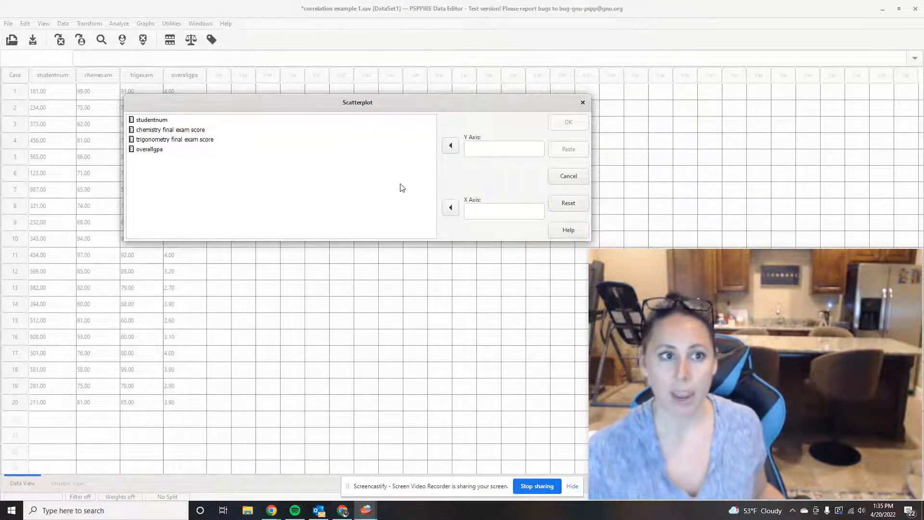
- Create the scatterplot with the trigonometry final exam score on the X axis and overallgpa on the Y axis
left_click(202, 140)
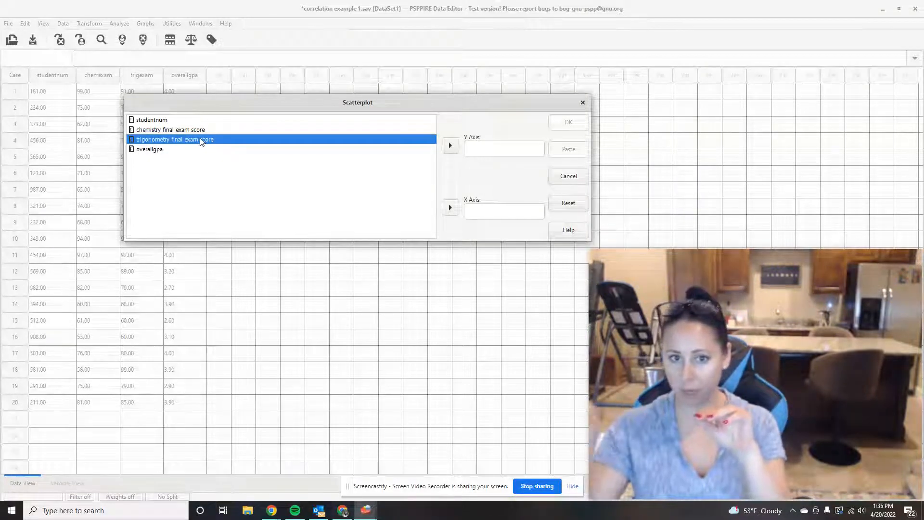
left_click(452, 211)
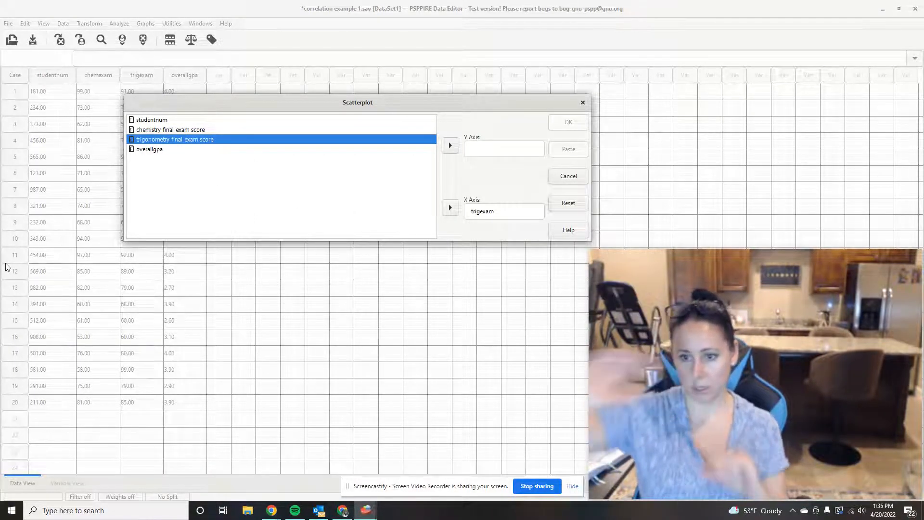
left_click(152, 150)
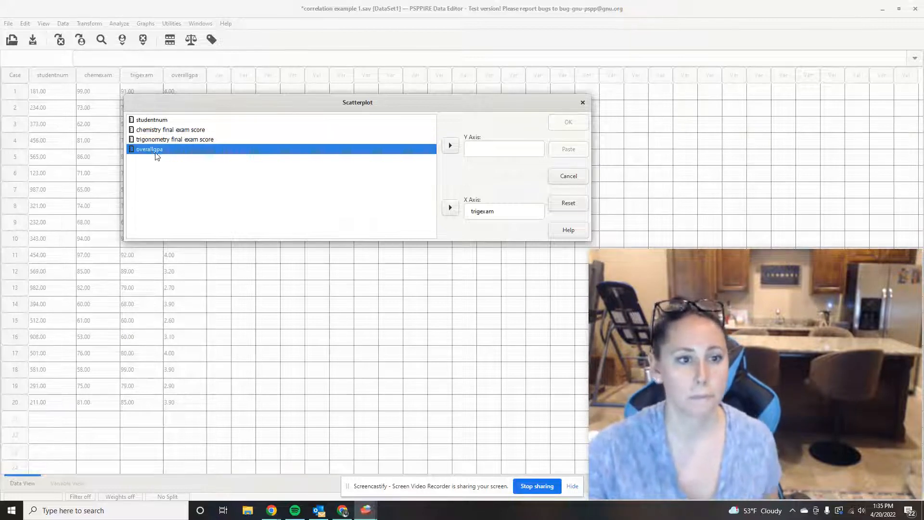
left_click(450, 145)
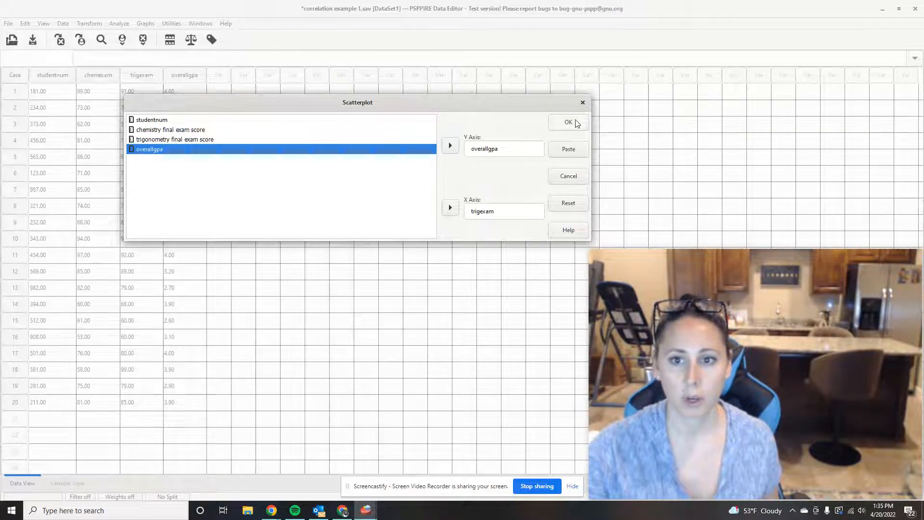
left_click(570, 123)
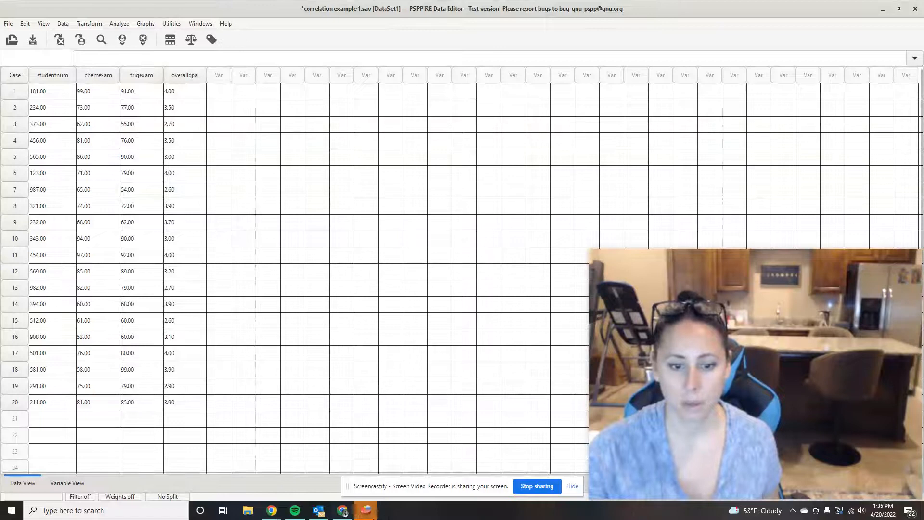
- Compare the overallgpa versus trigonometry scatterplot with the chemistry and trigonometry one in the output, and return to the dataset
mouse_move(365, 509)
left_click(404, 462)
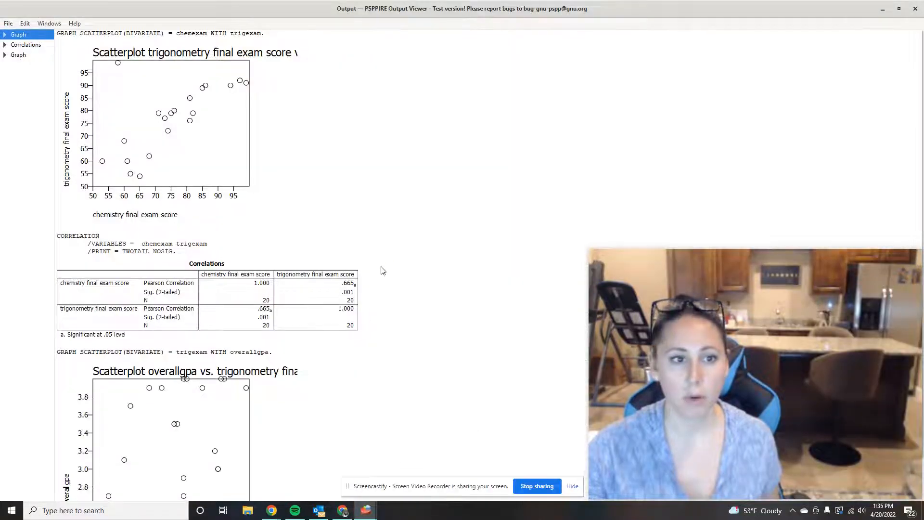
scroll(379, 230, "down", 2)
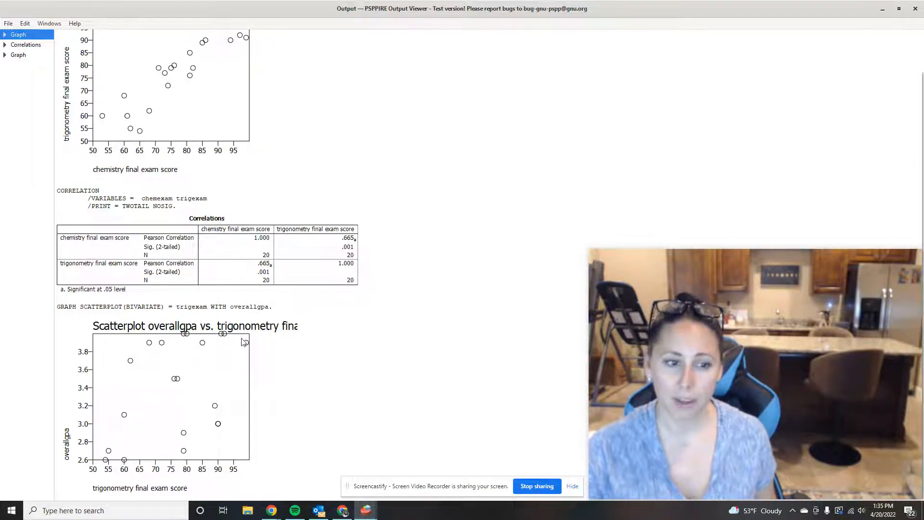
scroll(193, 388, "up", 1)
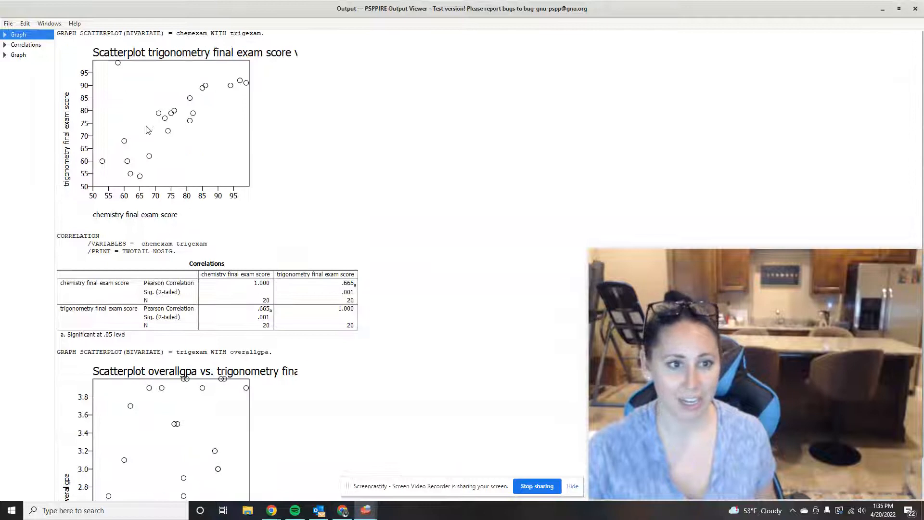
scroll(176, 120, "down", 1)
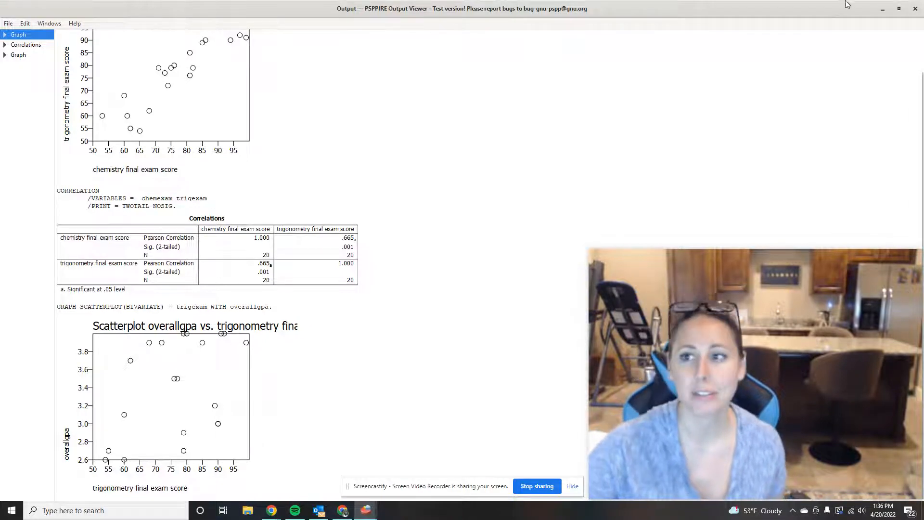
left_click(882, 9)
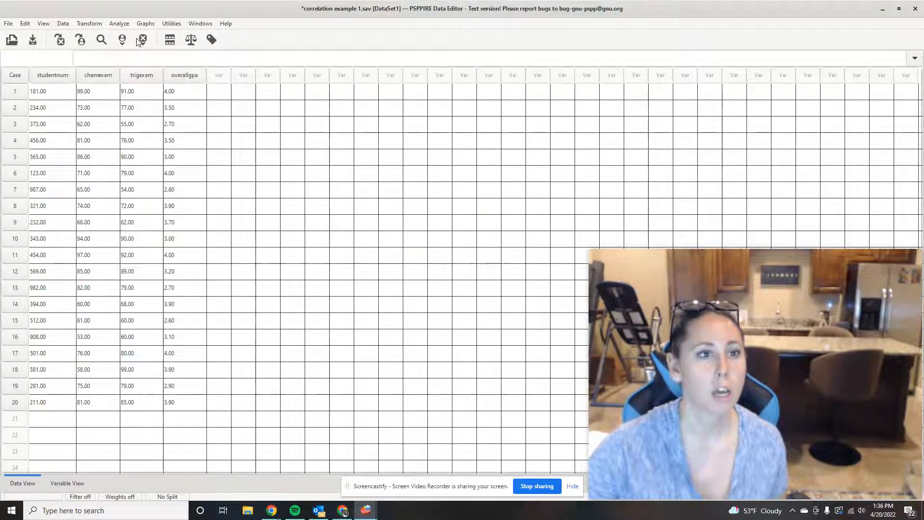
- Add overallgpa to the bivariate correlation of chemexam and trigexam and run it
left_click(119, 25)
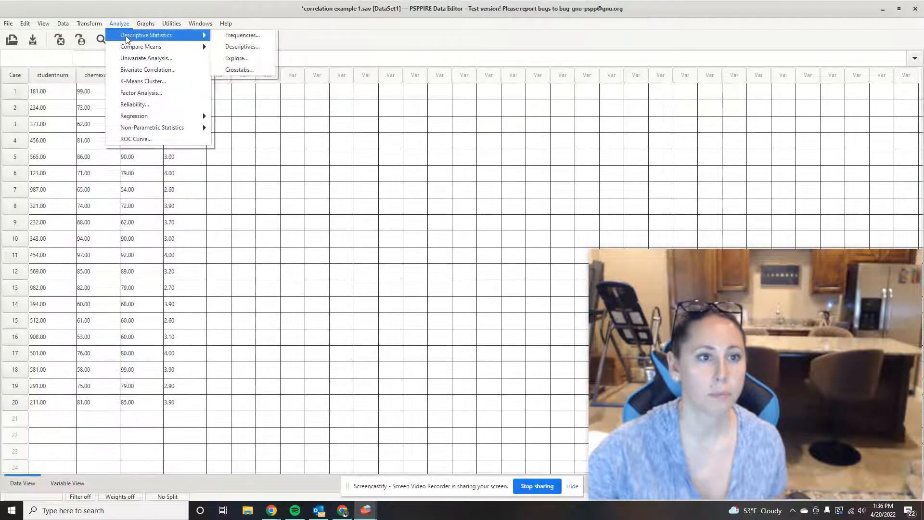
left_click(143, 71)
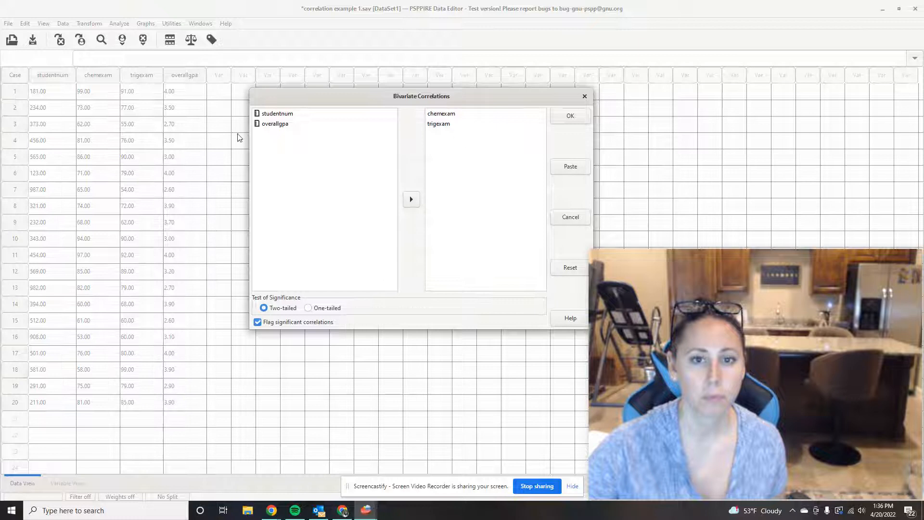
left_click(284, 126)
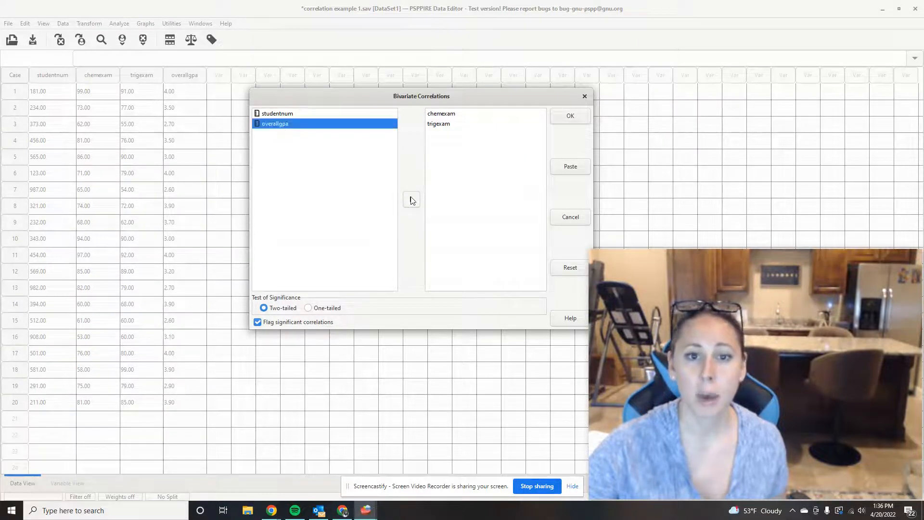
left_click(411, 200)
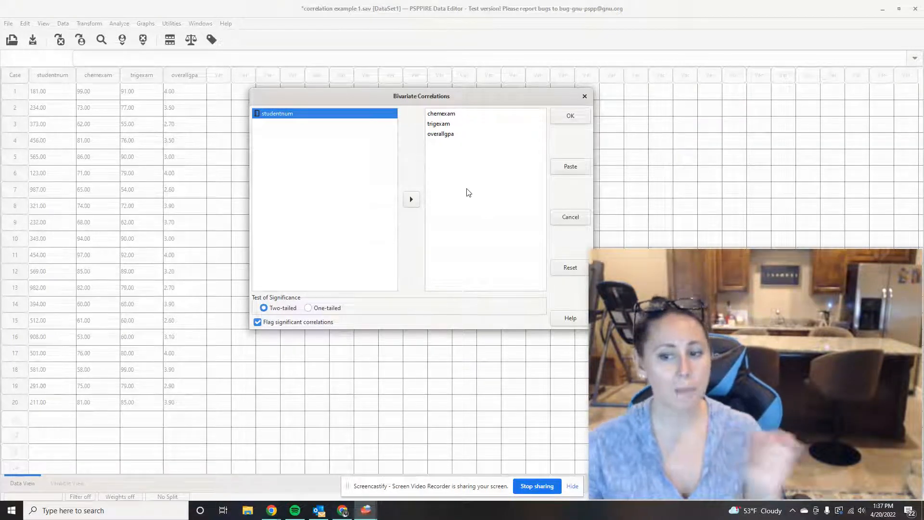
left_click(569, 118)
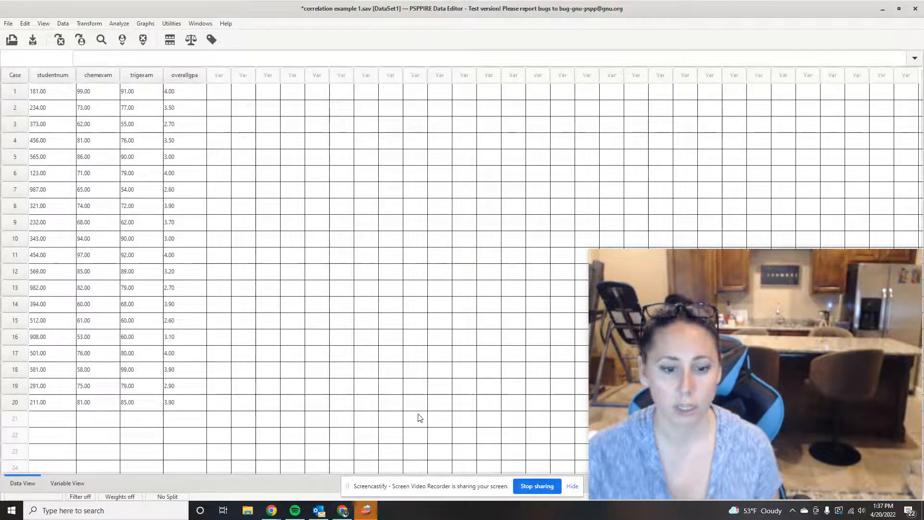
- Examine the correlations and significance values in the output's three-variable Correlations table
mouse_move(367, 511)
left_click(419, 462)
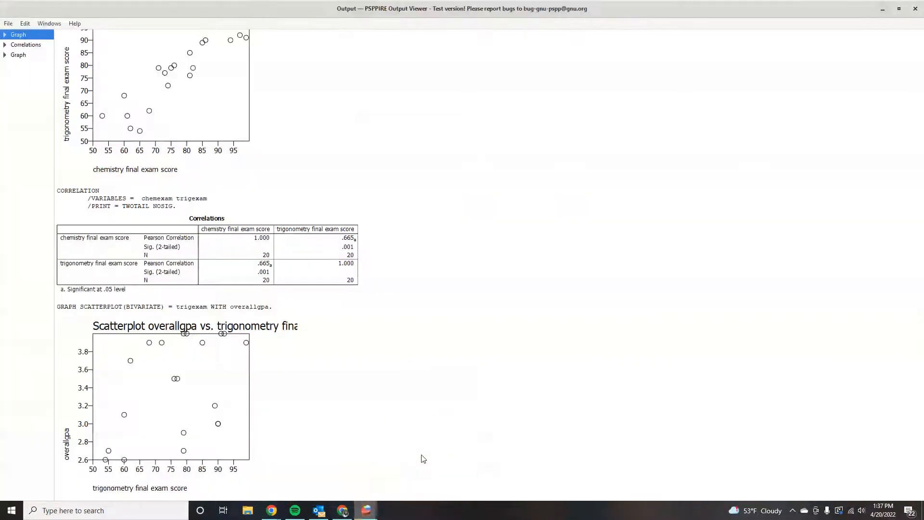
scroll(425, 283, "down", 3)
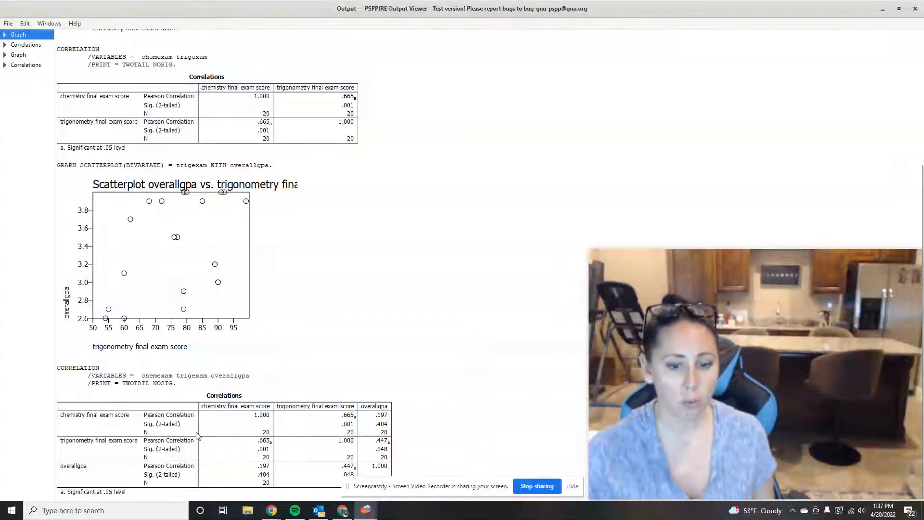
left_click(572, 486)
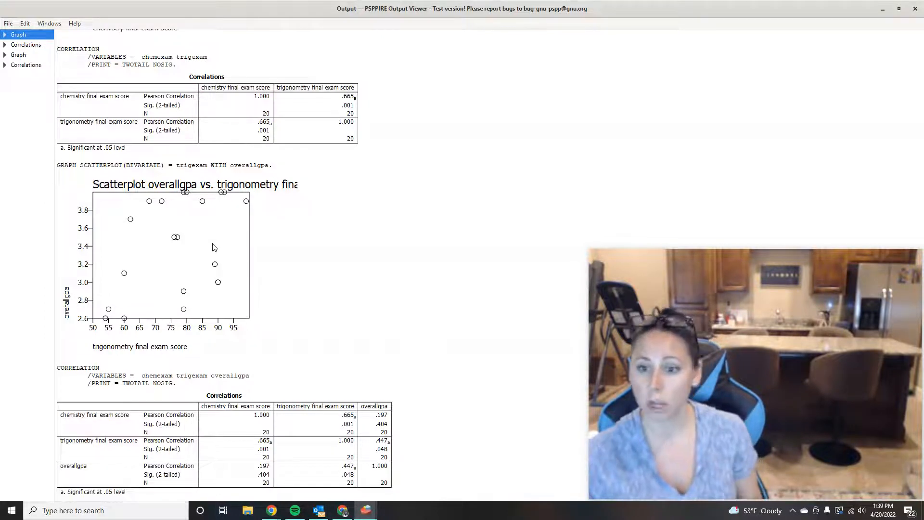
- Compare the two scatterplots with their Correlations tables, checking for outlying points, and return to the dataset
scroll(215, 246, "up", 3)
scroll(219, 255, "down", 2)
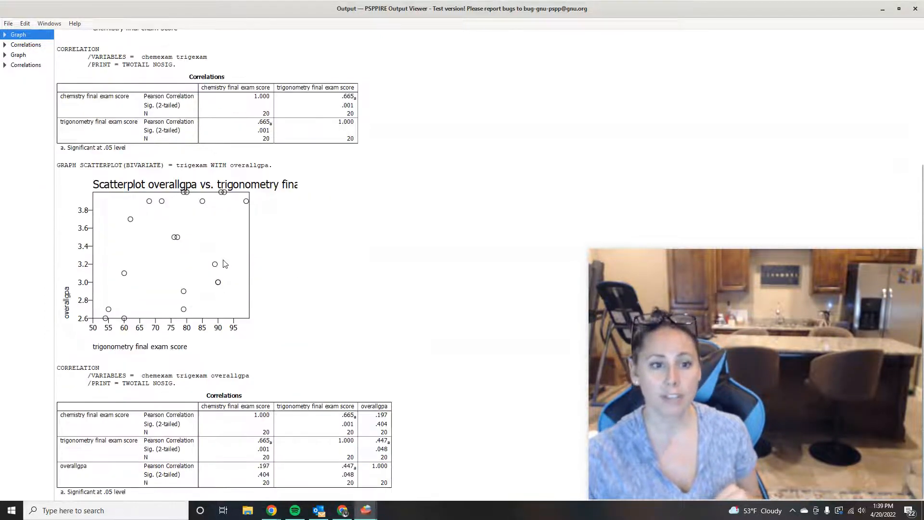
scroll(224, 263, "up", 3)
scroll(224, 262, "up", 3)
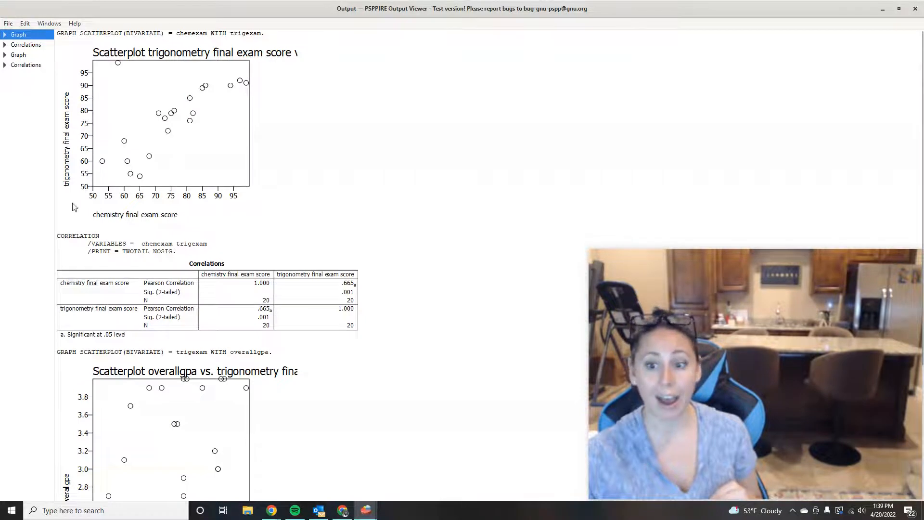
scroll(262, 67, "down", 5)
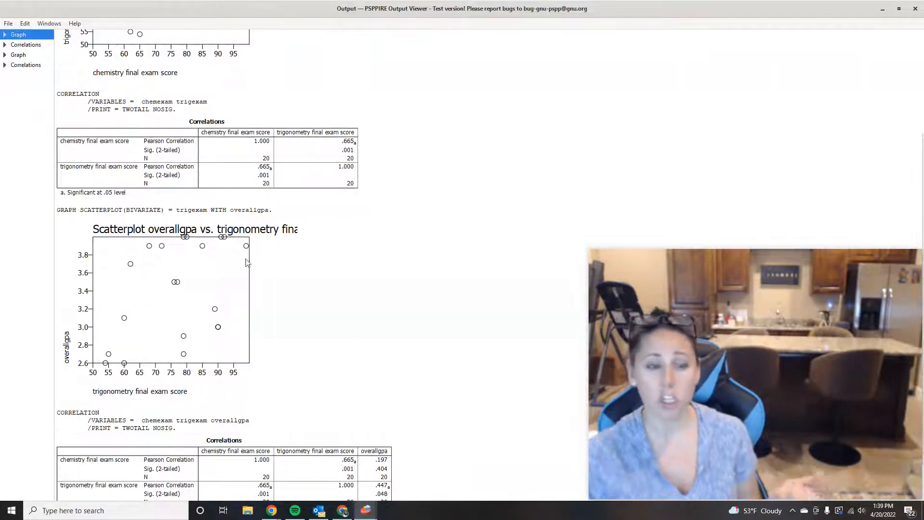
scroll(426, 431, "down", 2)
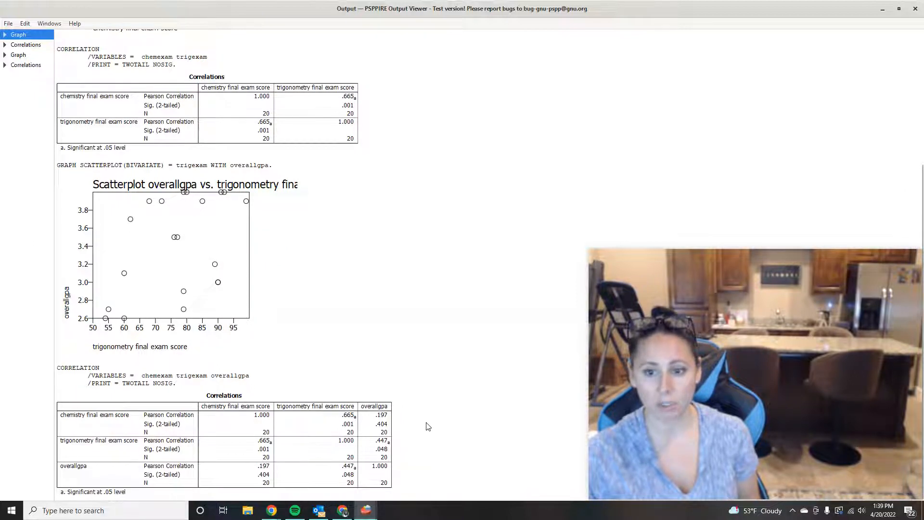
scroll(389, 392, "up", 2)
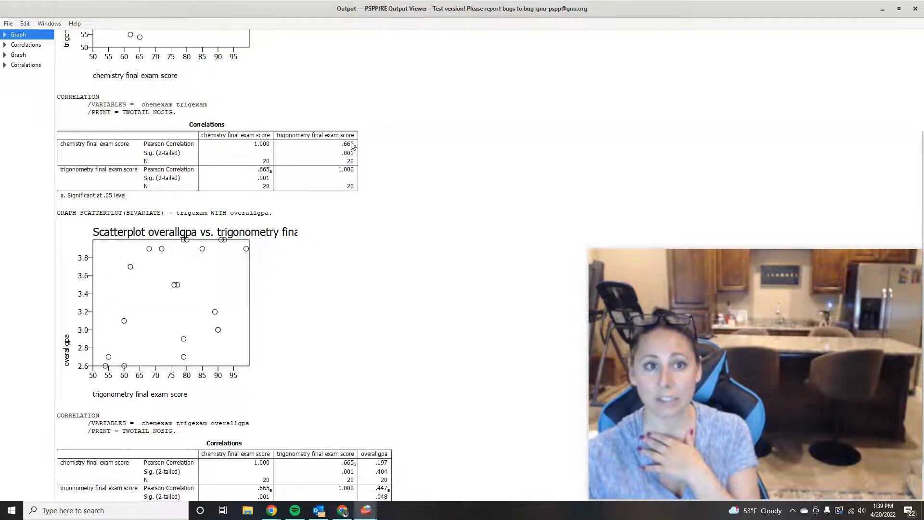
left_click(882, 9)
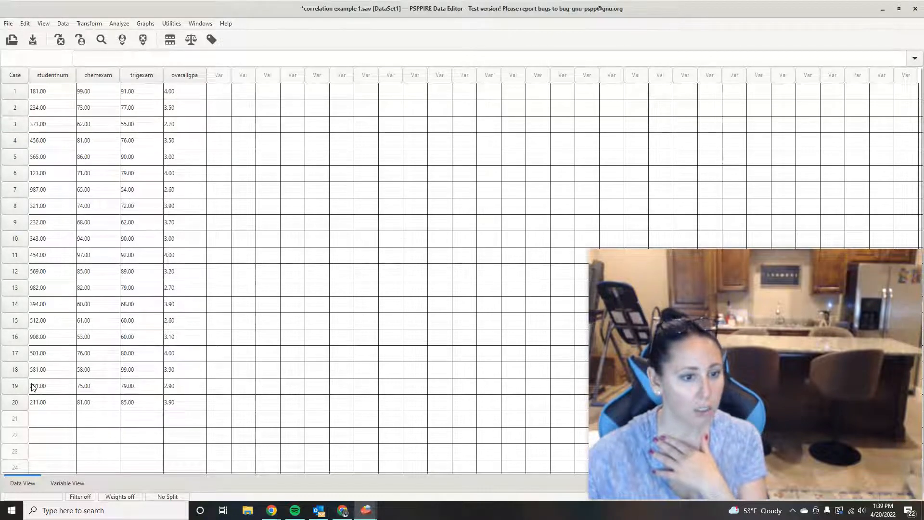
- Delete case 18, with chemistry score 58 and trigonometry score 99, from the dataset
right_click(16, 375)
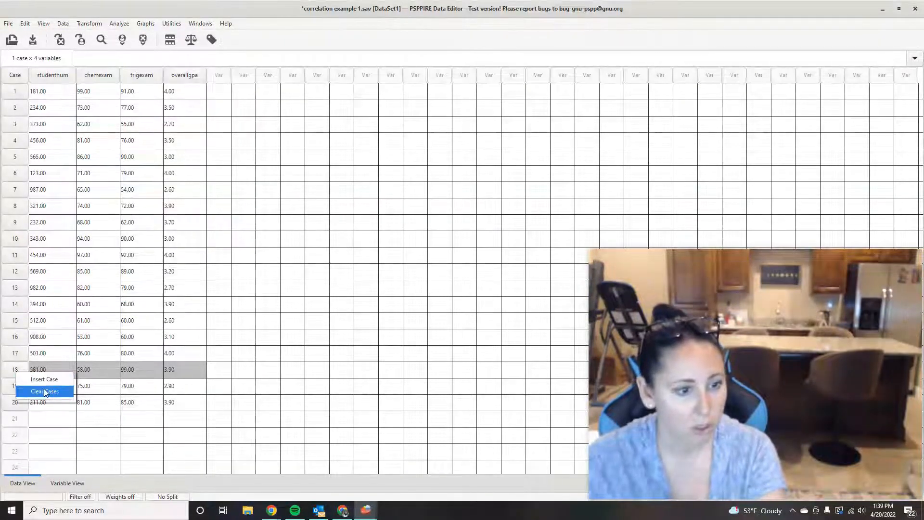
left_click(198, 368)
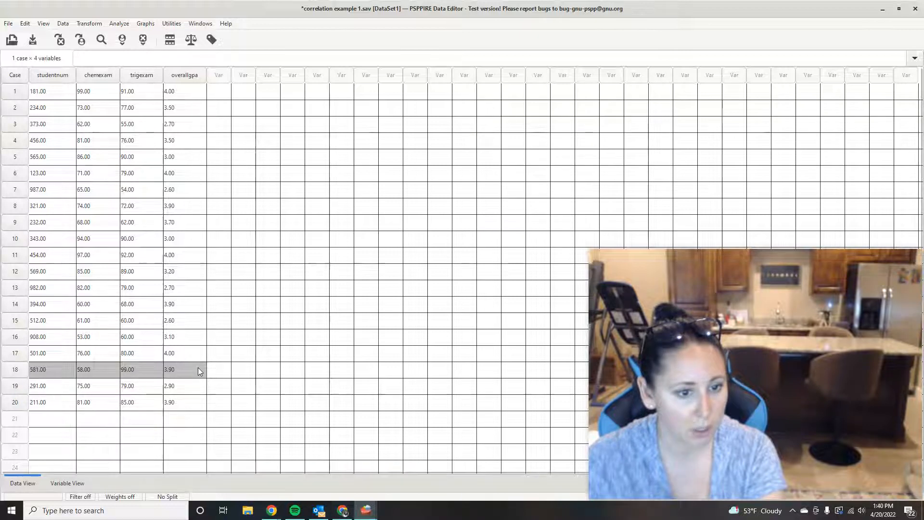
right_click(16, 370)
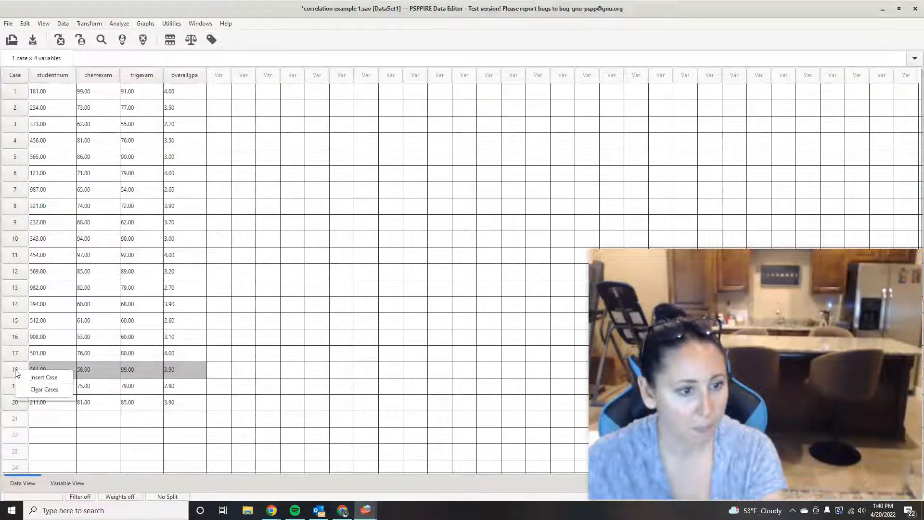
left_click(45, 389)
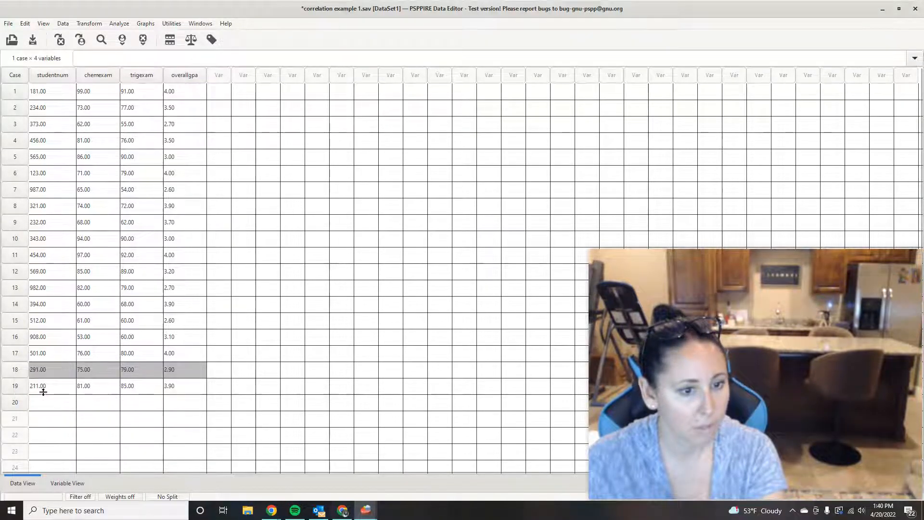
- Remove overallgpa from the bivariate correlation variables and rerun it for chemexam and trigexam only
left_click(118, 23)
left_click(153, 70)
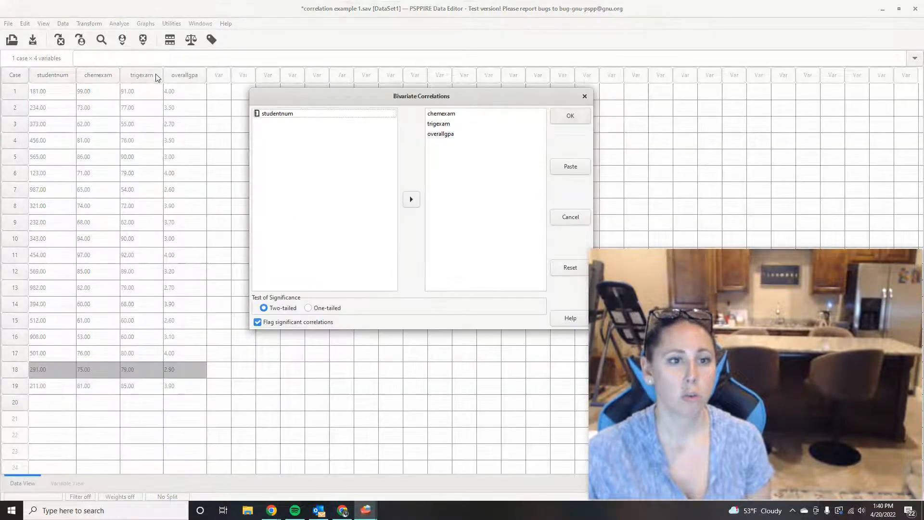
left_click(455, 134)
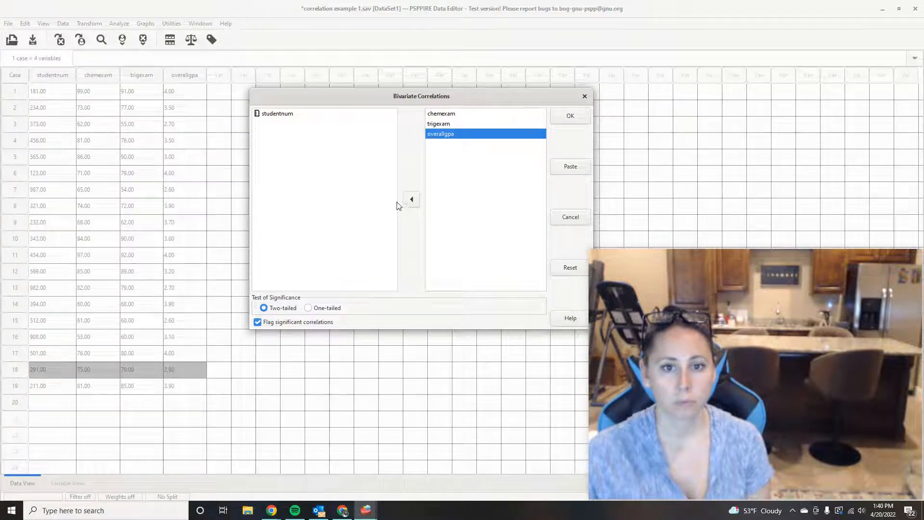
left_click(412, 200)
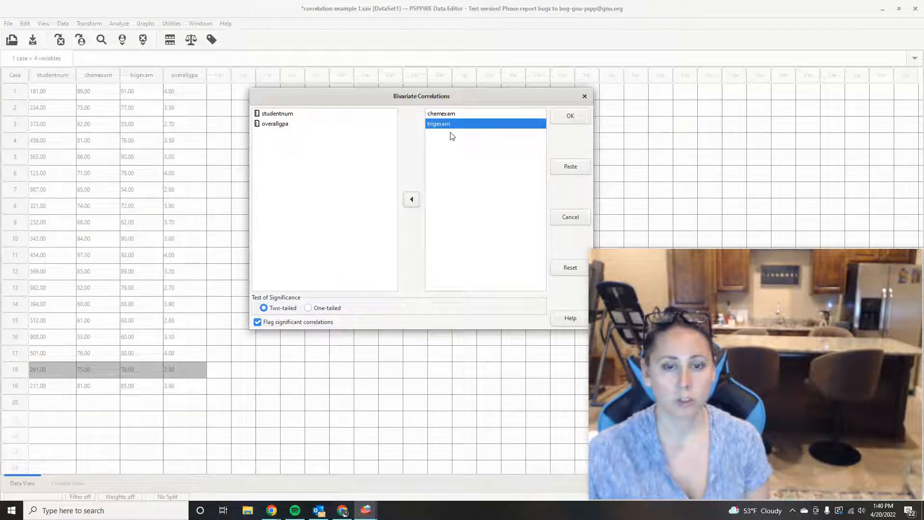
left_click(580, 115)
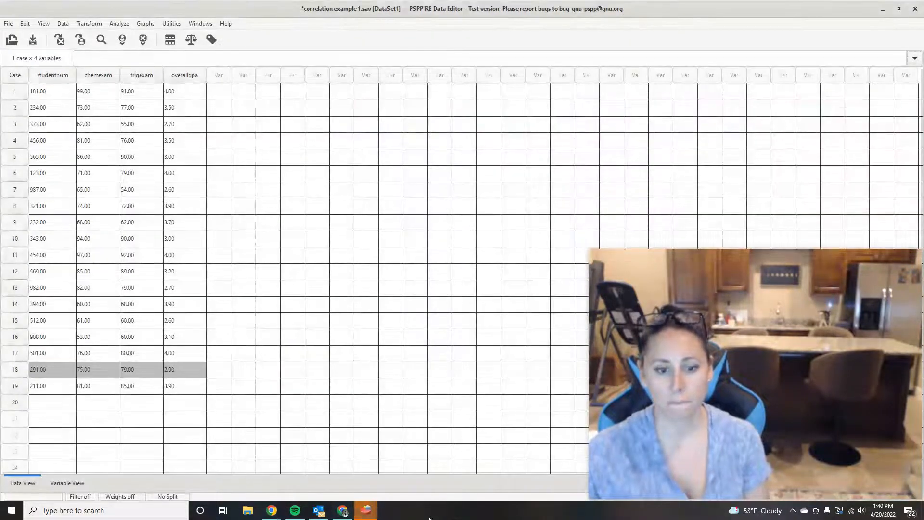
- Compare the newest chemistry and trigonometry Correlations table with the earlier ones, and return to the dataset
left_click(395, 479)
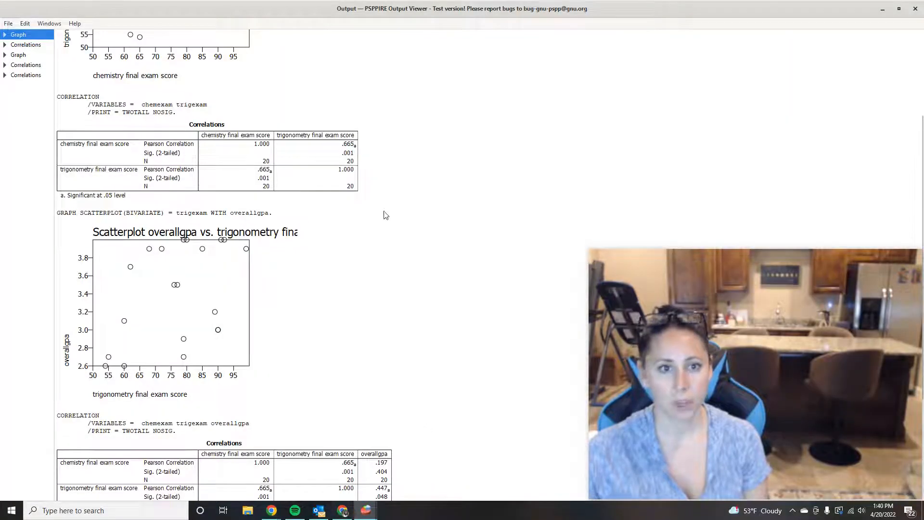
scroll(351, 178, "down", 3)
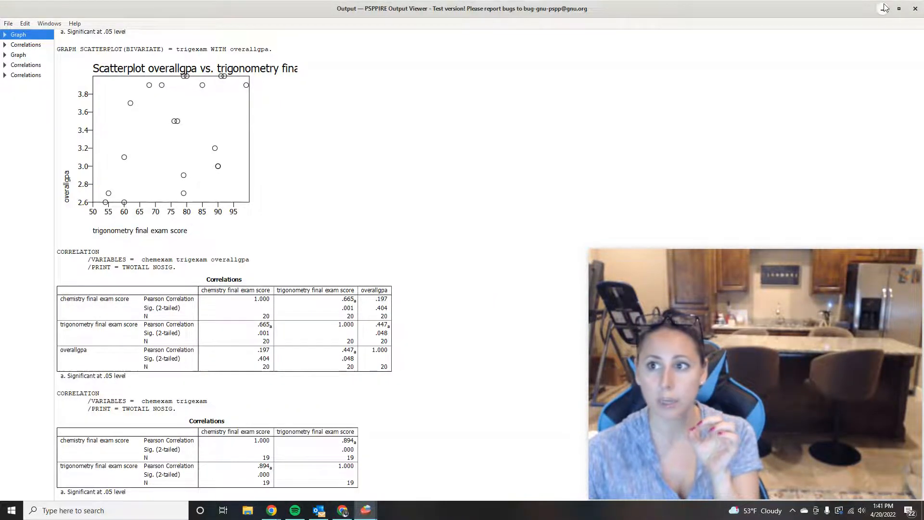
left_click(883, 9)
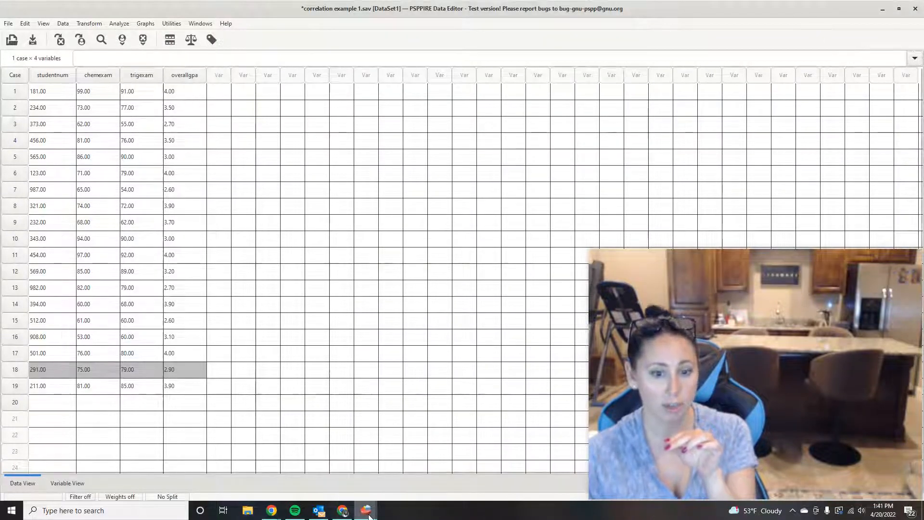
mouse_move(369, 515)
left_click(7, 24)
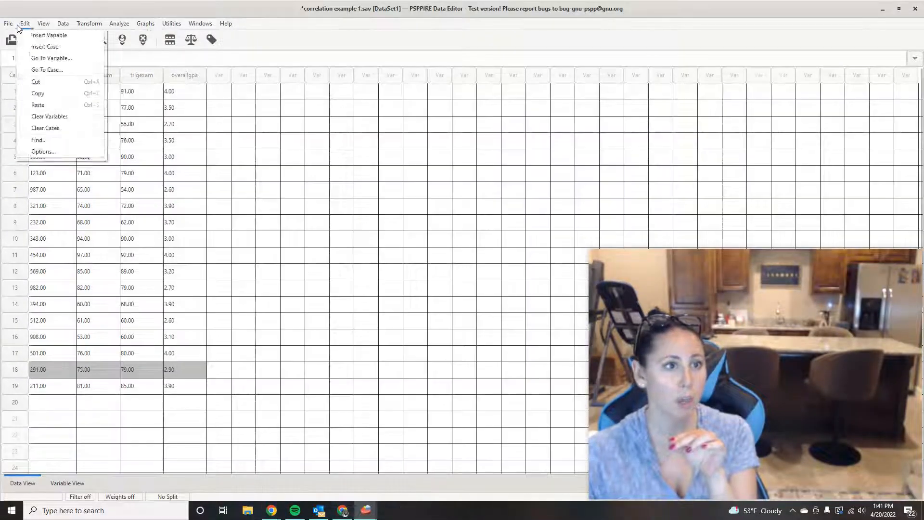
left_click(21, 46)
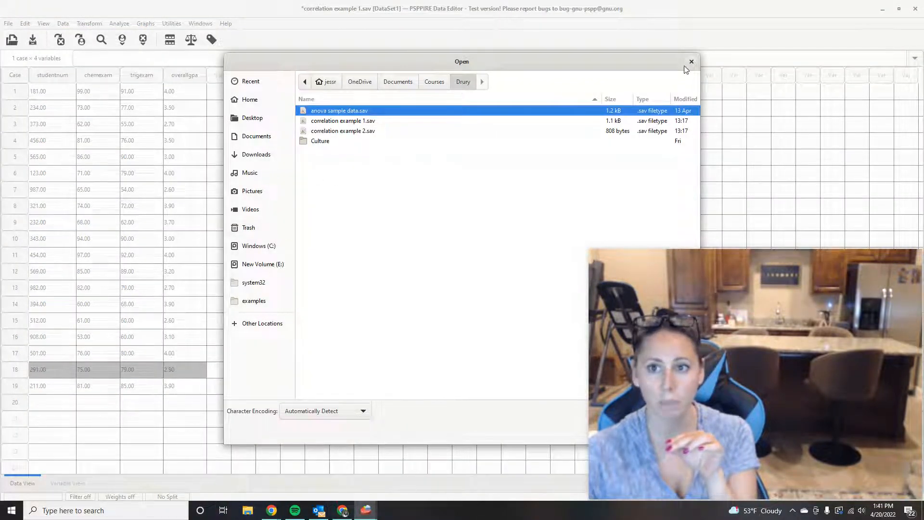
left_click(691, 62)
- Add case 20 with the same values as case 18: its student number, chemexam 75, trigexam 79 and overallgpa 2.90
left_click(57, 405)
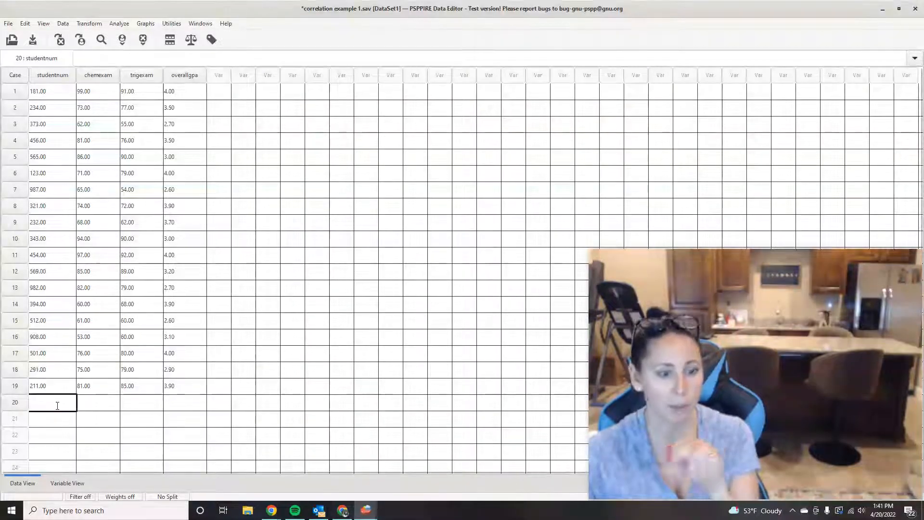
type("291.00\t75.00\t79.00\t2.90")
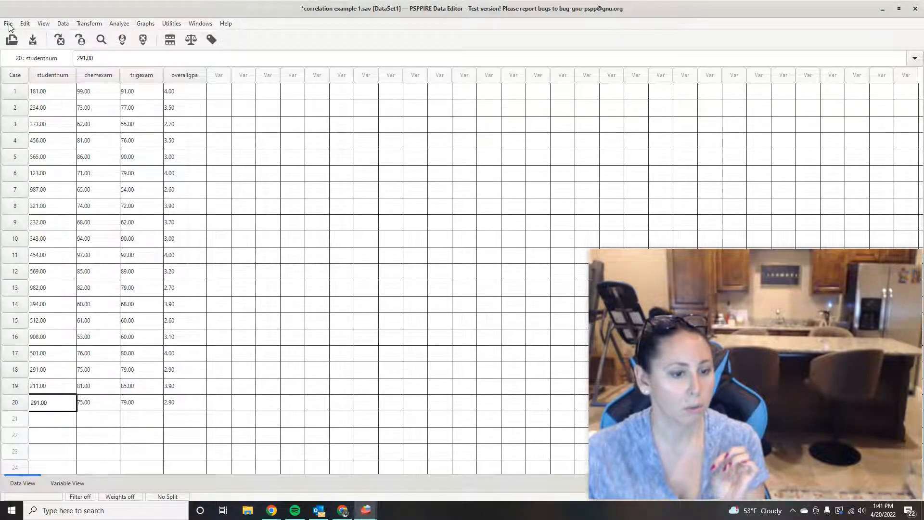
left_click(24, 23)
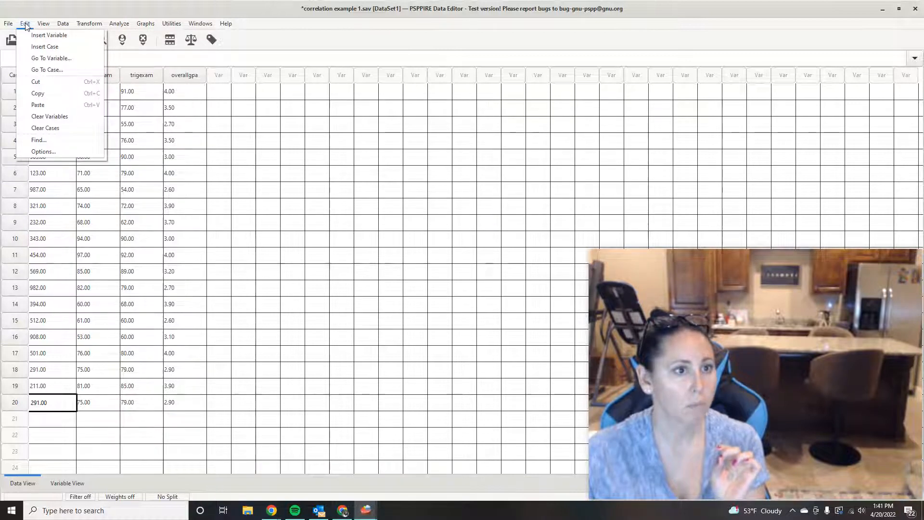
mouse_move(44, 22)
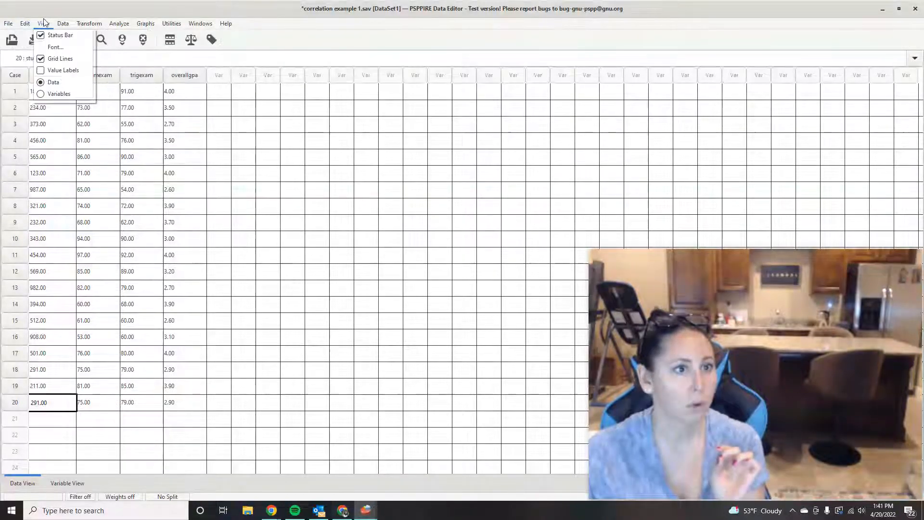
left_click(287, 401)
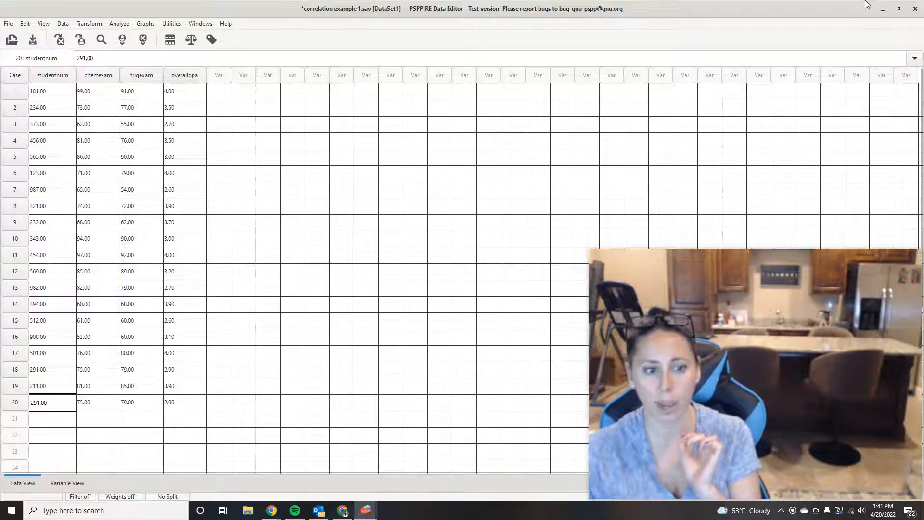
- Open the dataset correlation example 2.sav and widen the Name column of its variable list
left_click(10, 23)
left_click(28, 52)
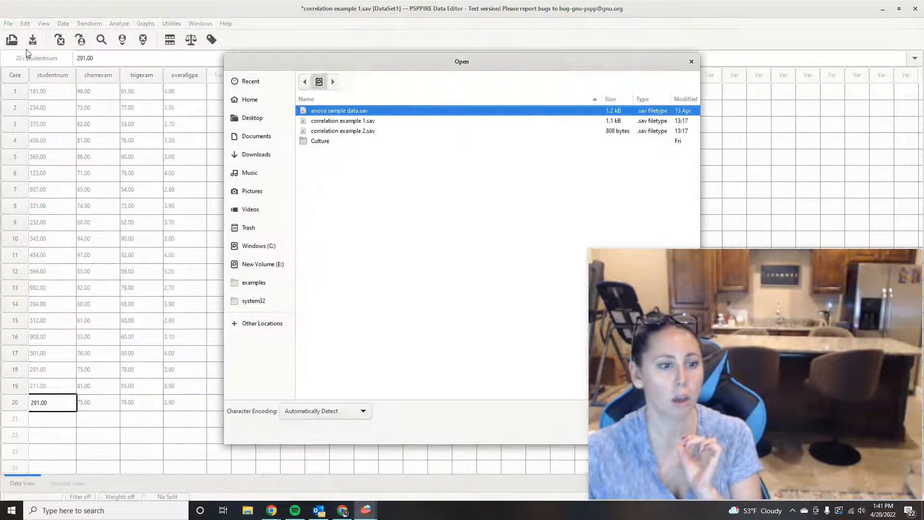
left_click(334, 131)
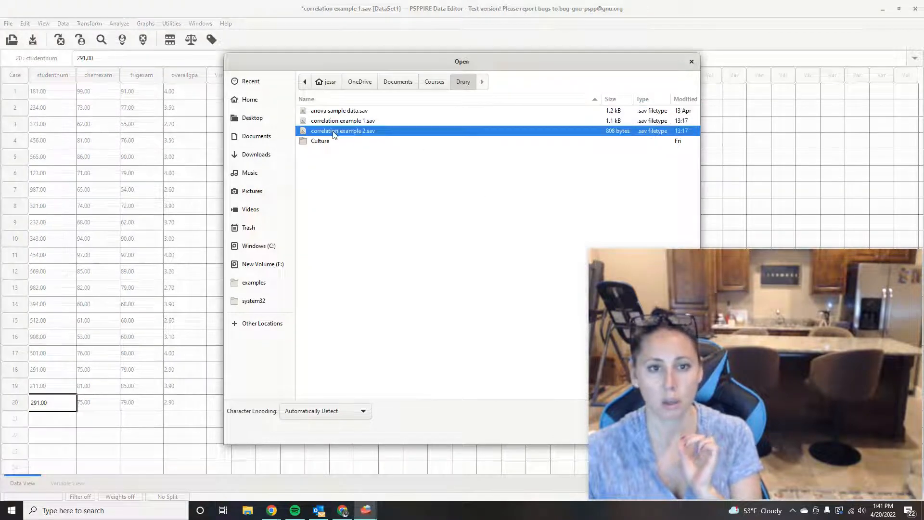
double_click(403, 133)
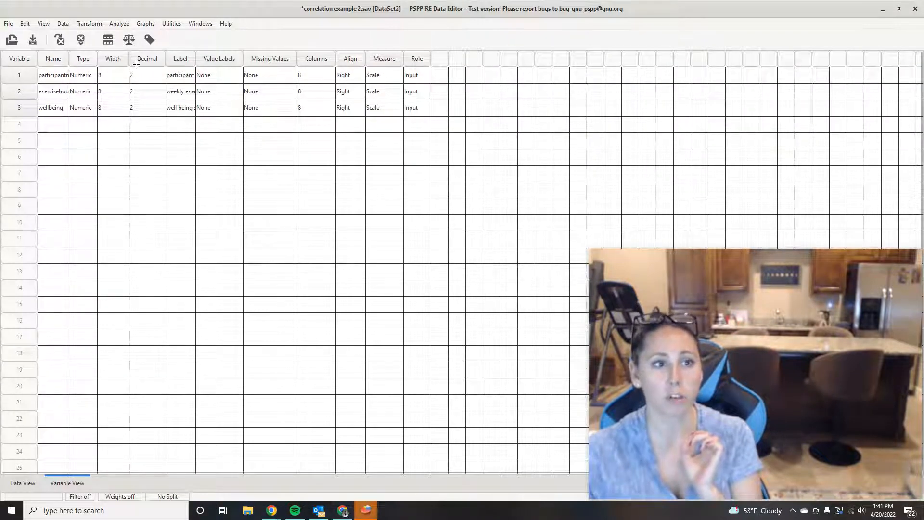
left_click_drag(137, 64, 135, 67)
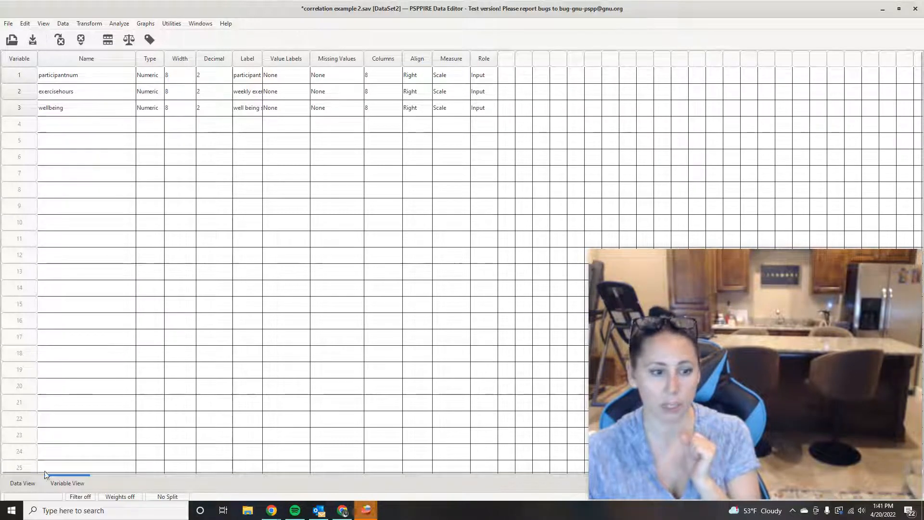
- Run a two-tailed bivariate correlation of weekly exercise hours and well being score, with significant correlations flagged
left_click(22, 485)
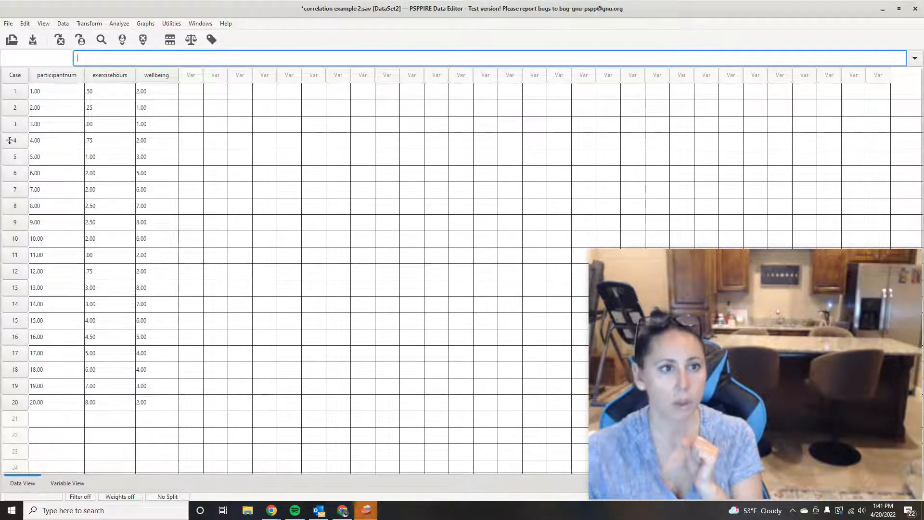
left_click(119, 24)
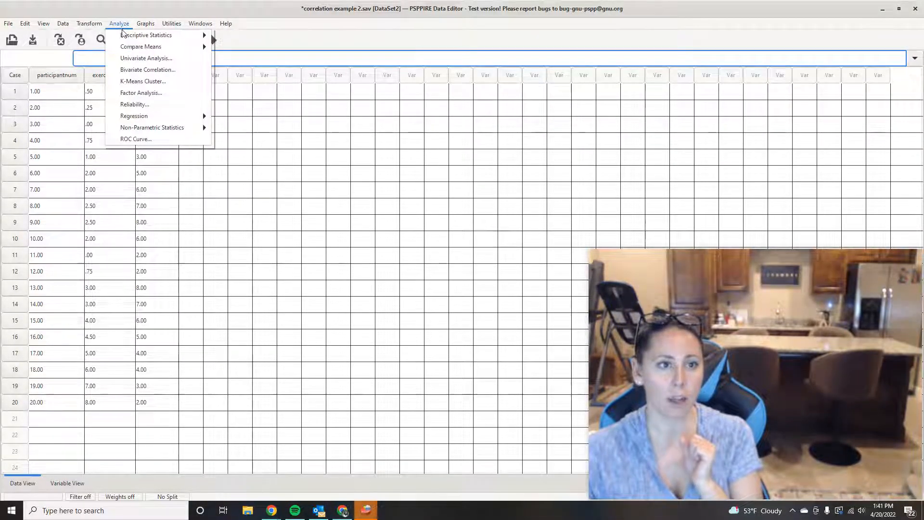
left_click(161, 72)
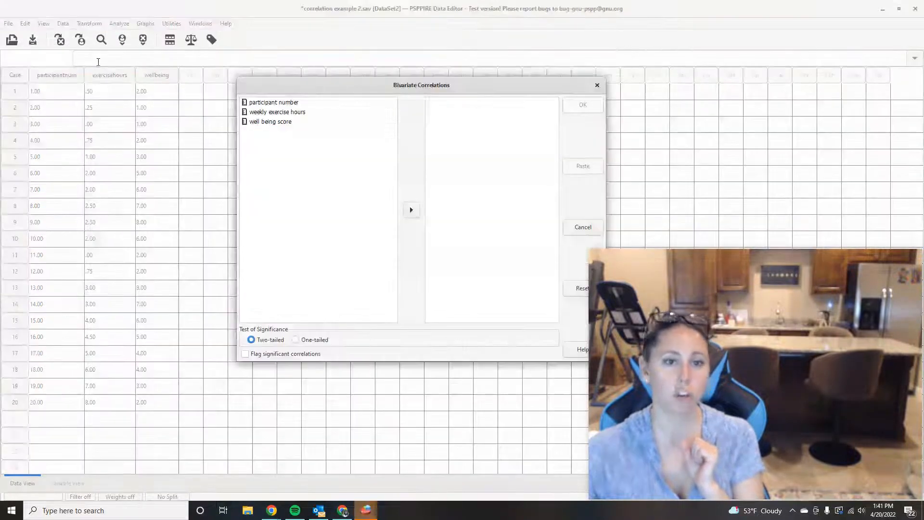
left_click(284, 112)
left_click(412, 210)
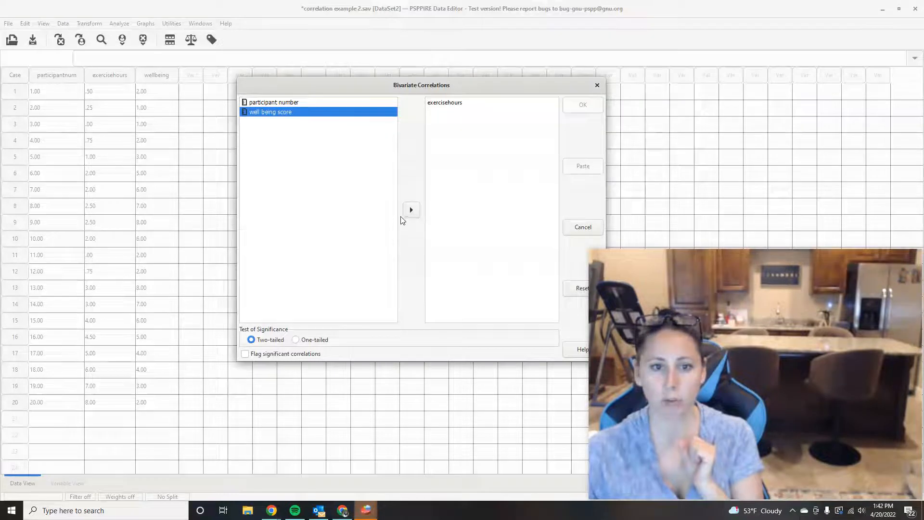
left_click(411, 209)
left_click(306, 354)
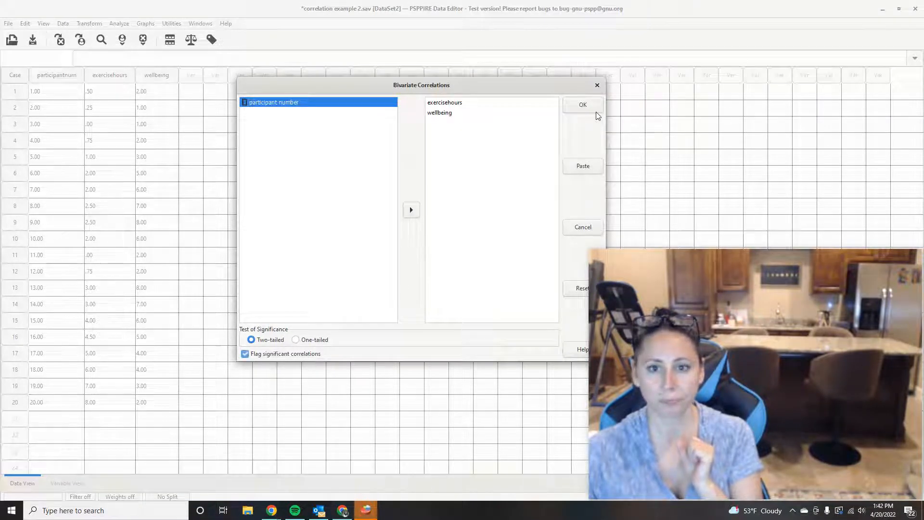
left_click(590, 103)
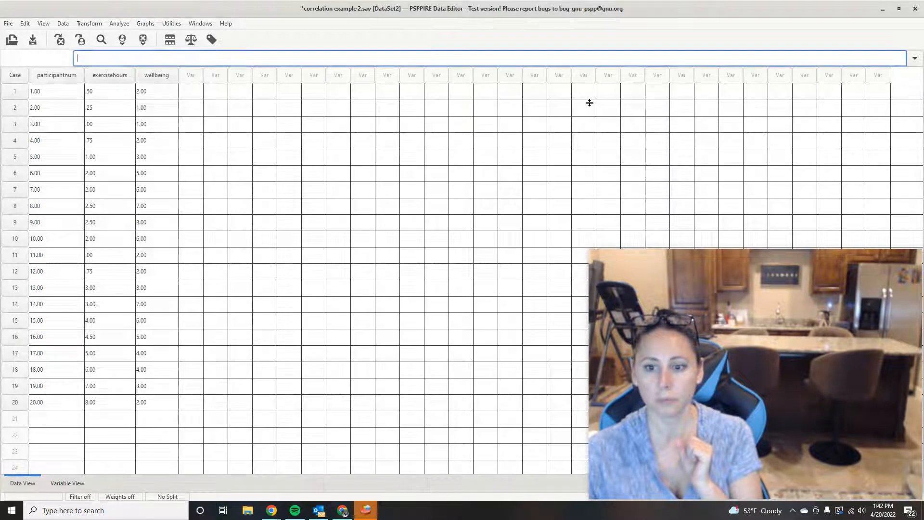
- Examine the Correlations table for weekly exercise hours and well being score in the output, and return to the dataset
left_click(365, 510)
left_click(380, 471)
scroll(356, 328, "down", 5)
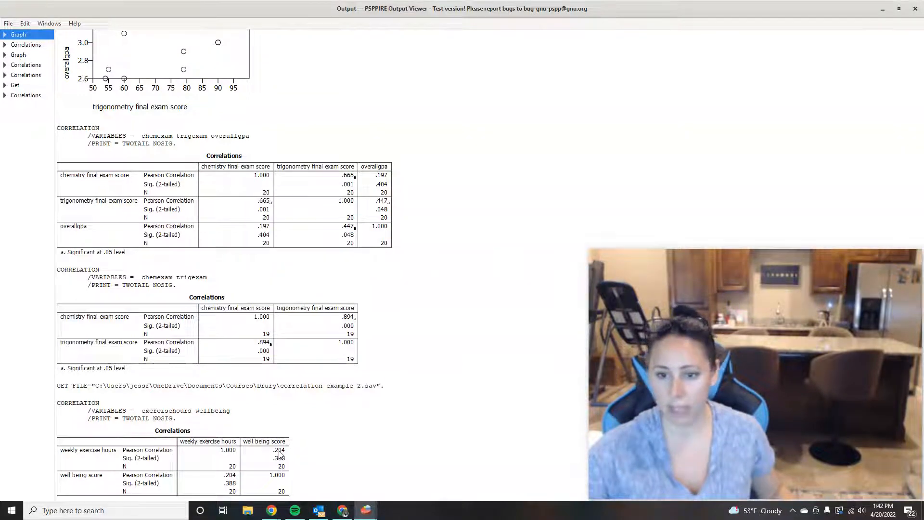
left_click(885, 8)
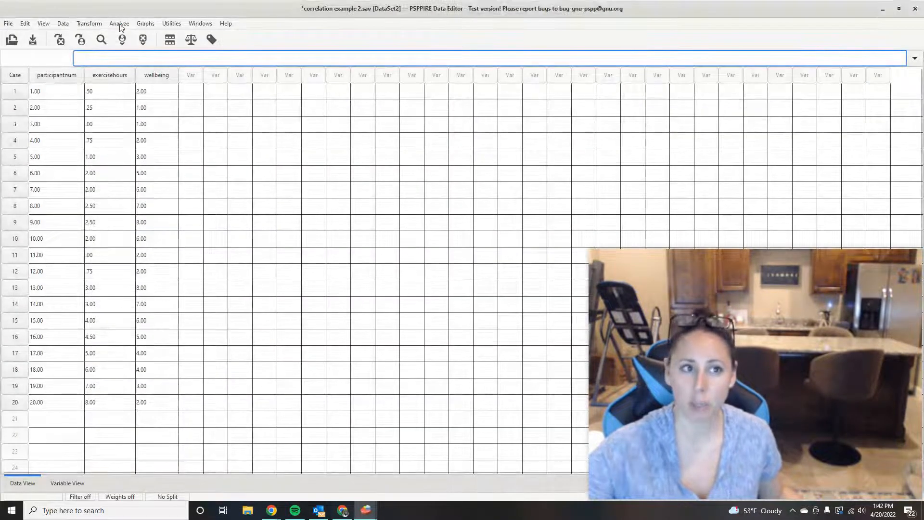
- Create a scatterplot with exercisehours on the X axis and wellbeing on the Y axis
left_click(146, 24)
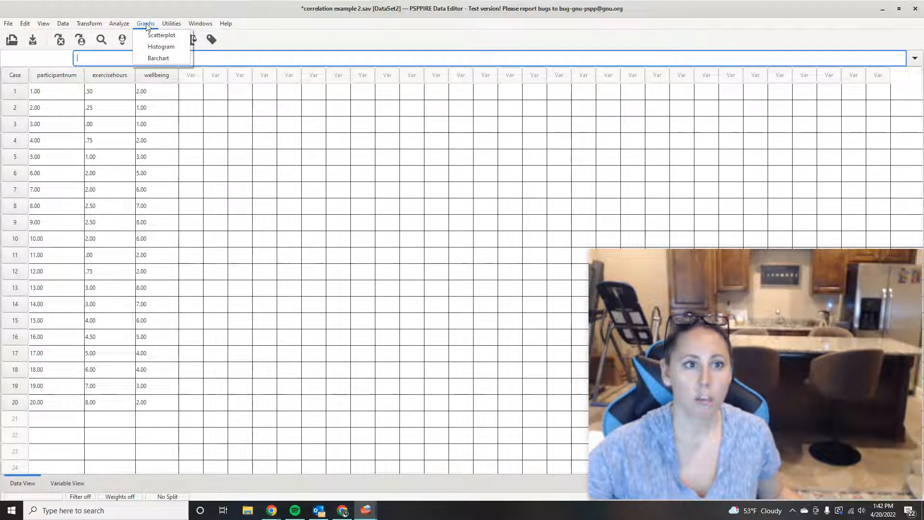
left_click(154, 35)
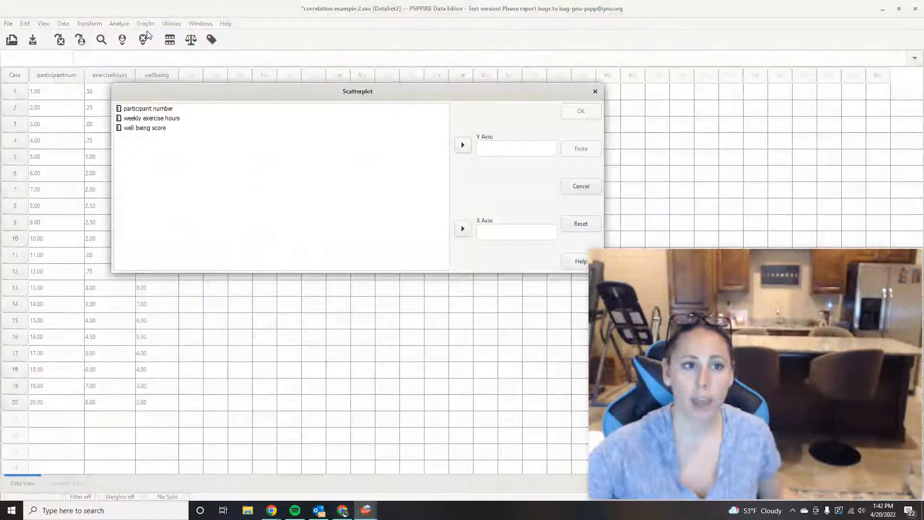
left_click(175, 120)
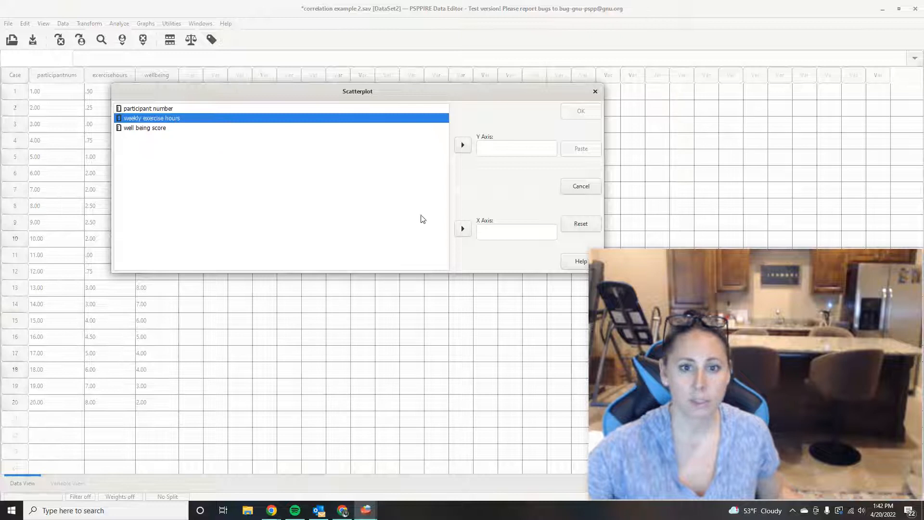
left_click(462, 229)
left_click(198, 129)
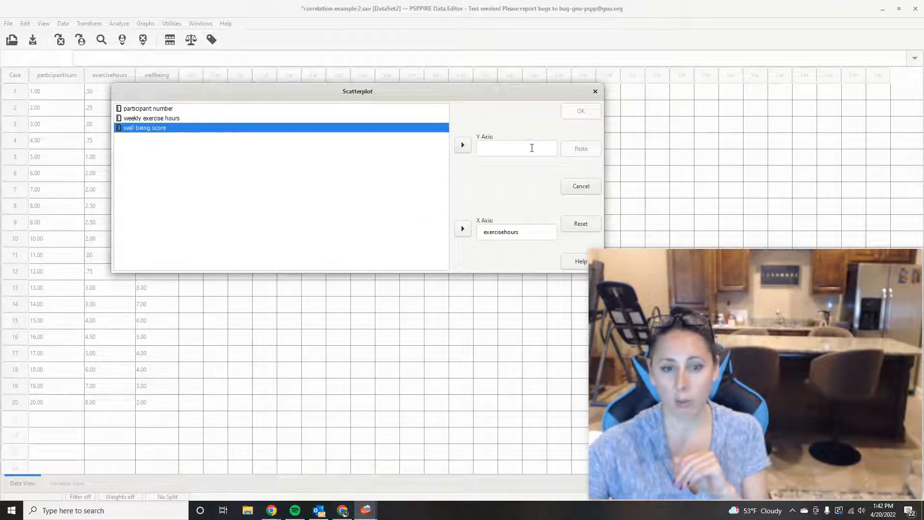
left_click(463, 147)
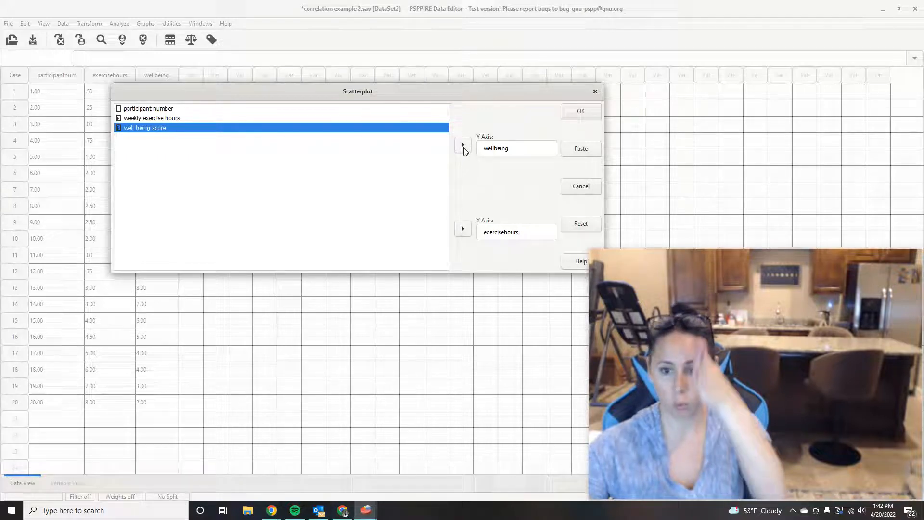
left_click(582, 112)
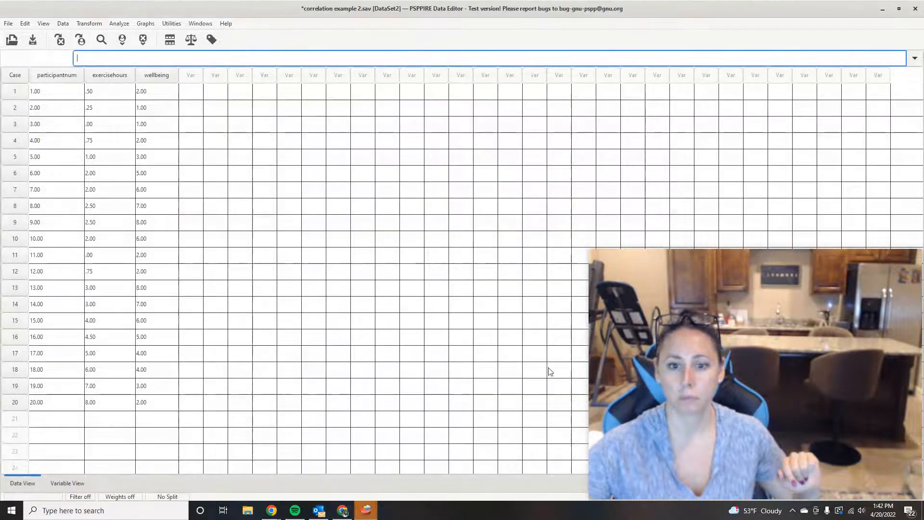
- Examine the shape of the exercise hours and well being scatterplot in the output alongside its Correlations table
mouse_move(368, 511)
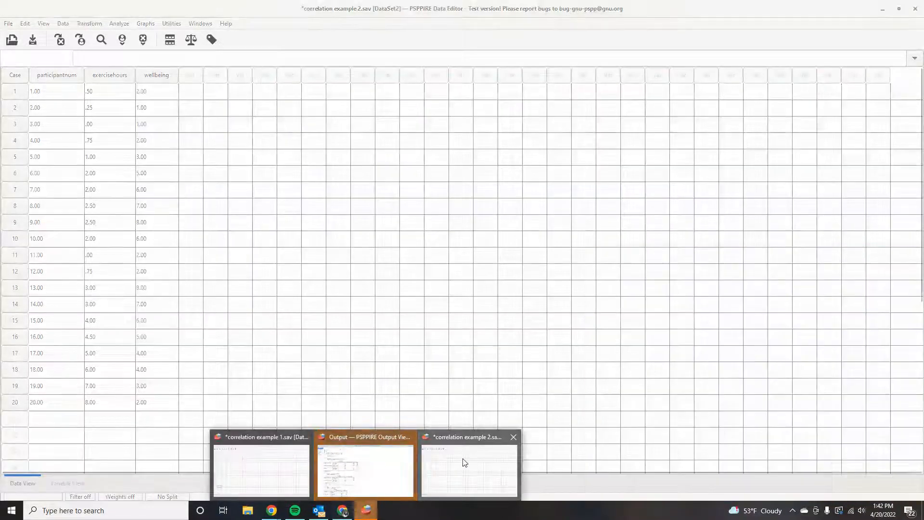
left_click(395, 476)
scroll(389, 296, "down", 5)
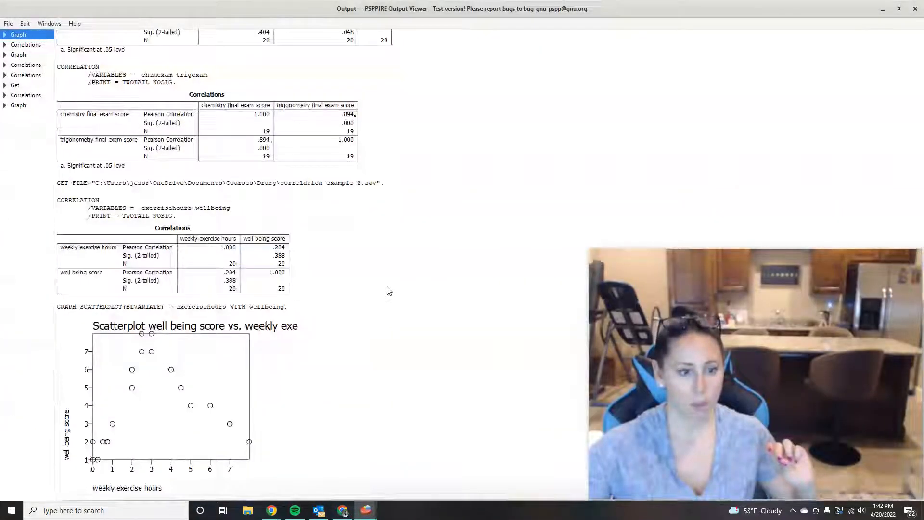